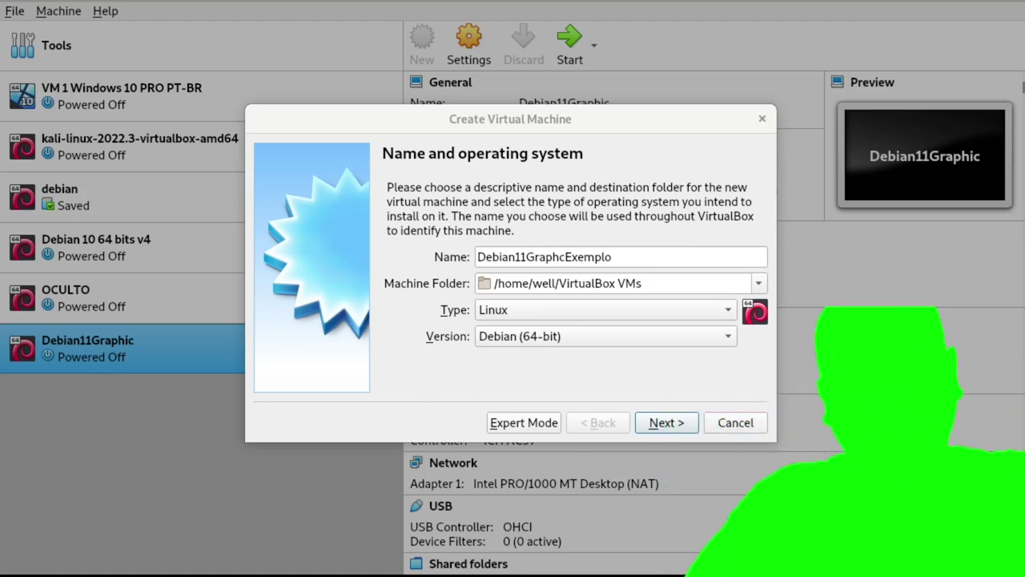
Set the machine's memory to 2048 MB and continue to the hard disk step.
{"action": "left_click", "coordinate": [682, 423]}
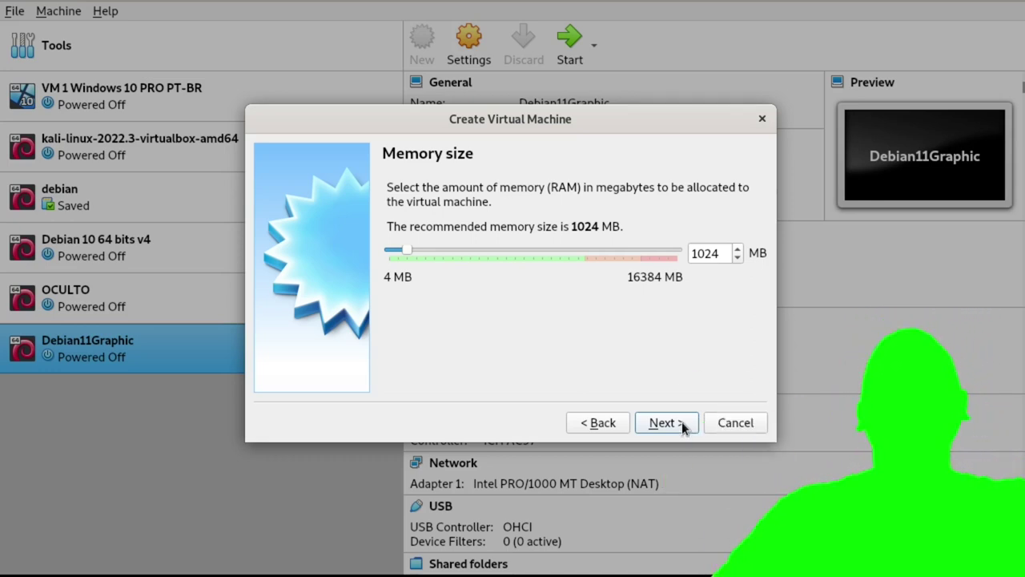
{"action": "double_click", "coordinate": [705, 253]}
{"action": "type", "text": "2"}
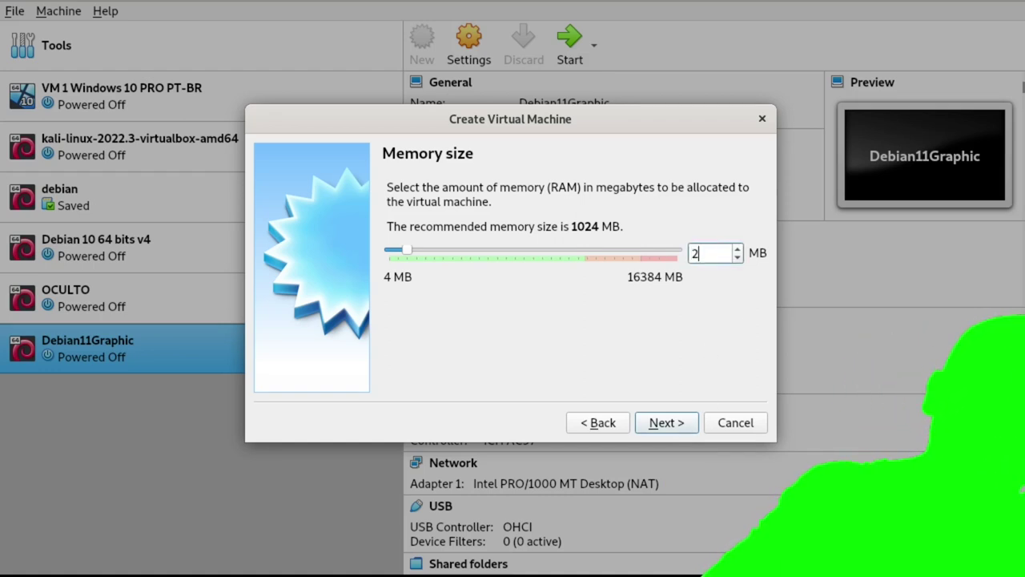
{"action": "type", "text": "04"}
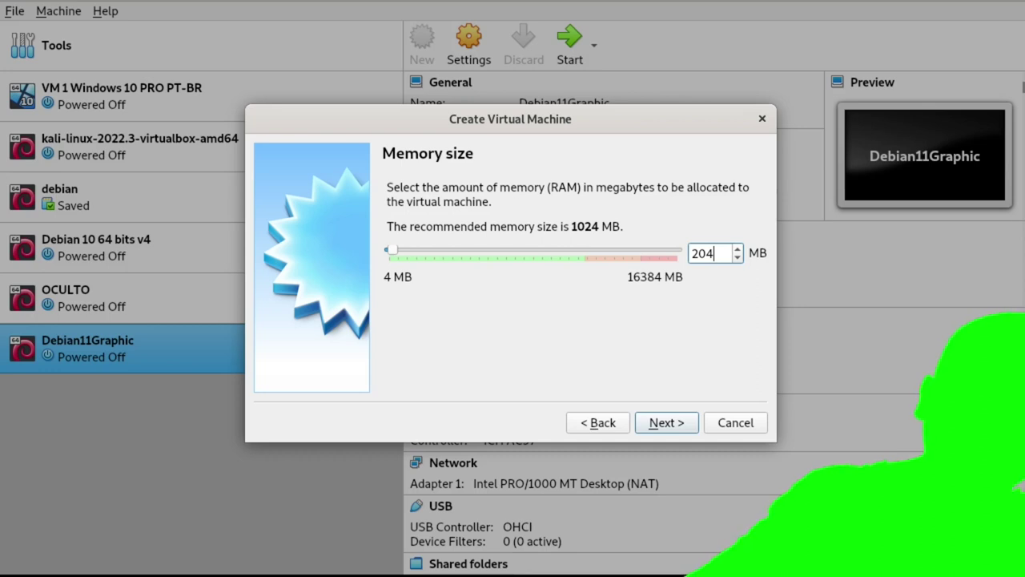
{"action": "type", "text": "8"}
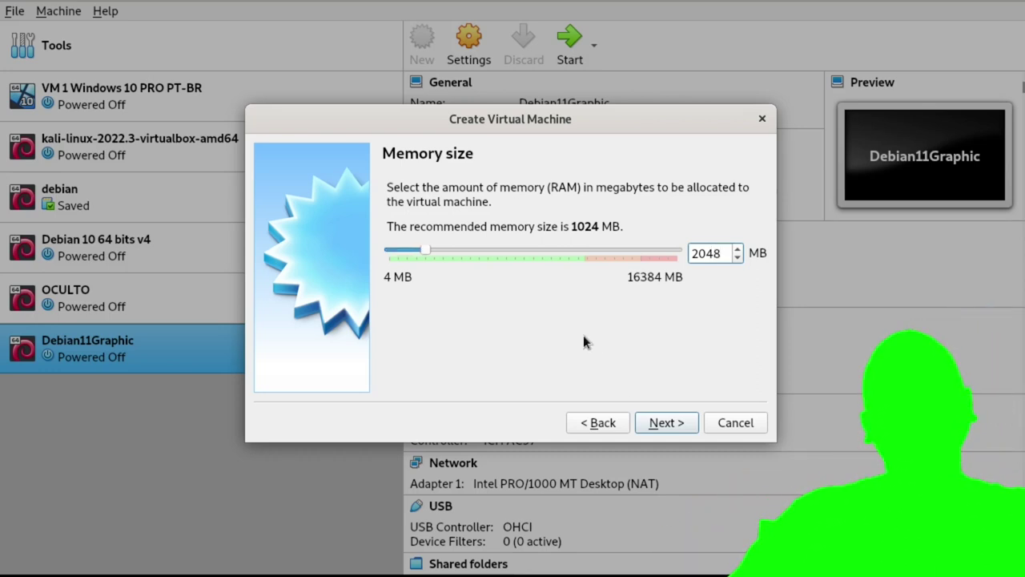
{"action": "left_click", "coordinate": [666, 422]}
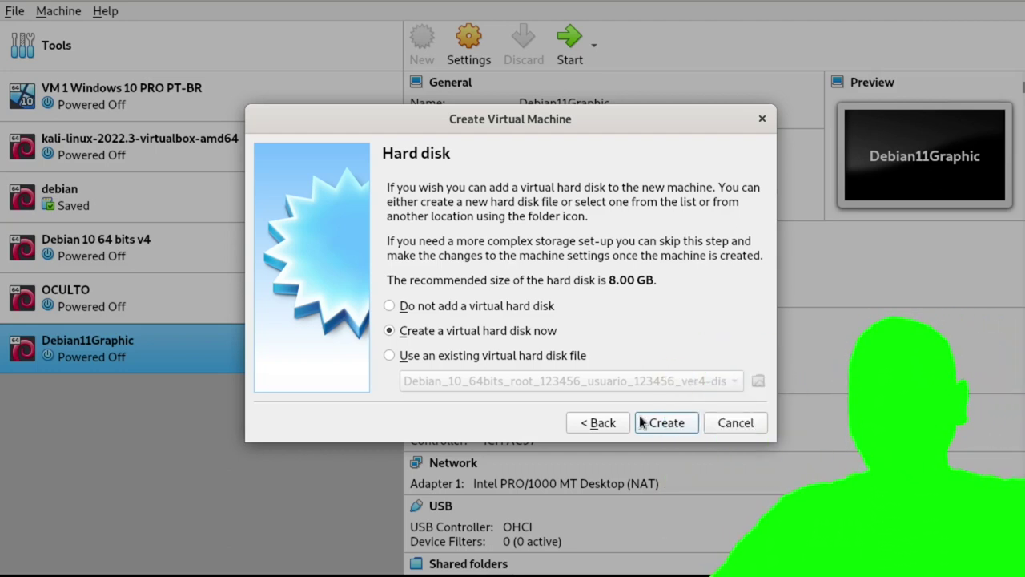
Create a 20.00 GB VDI virtual hard disk to finish the Debian11GraphcExemplo machine.
{"action": "left_click", "coordinate": [667, 422]}
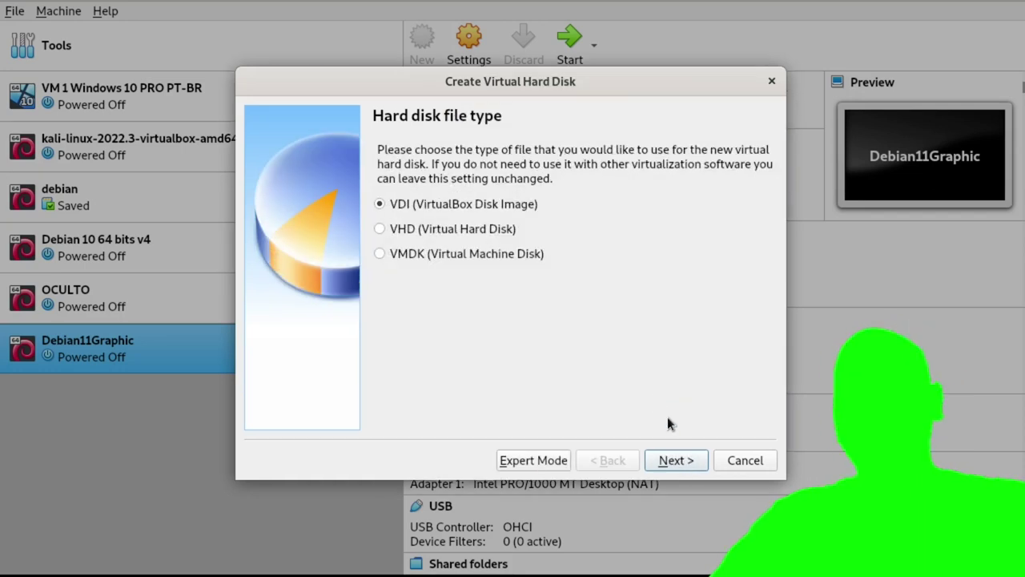
{"action": "left_click", "coordinate": [676, 460]}
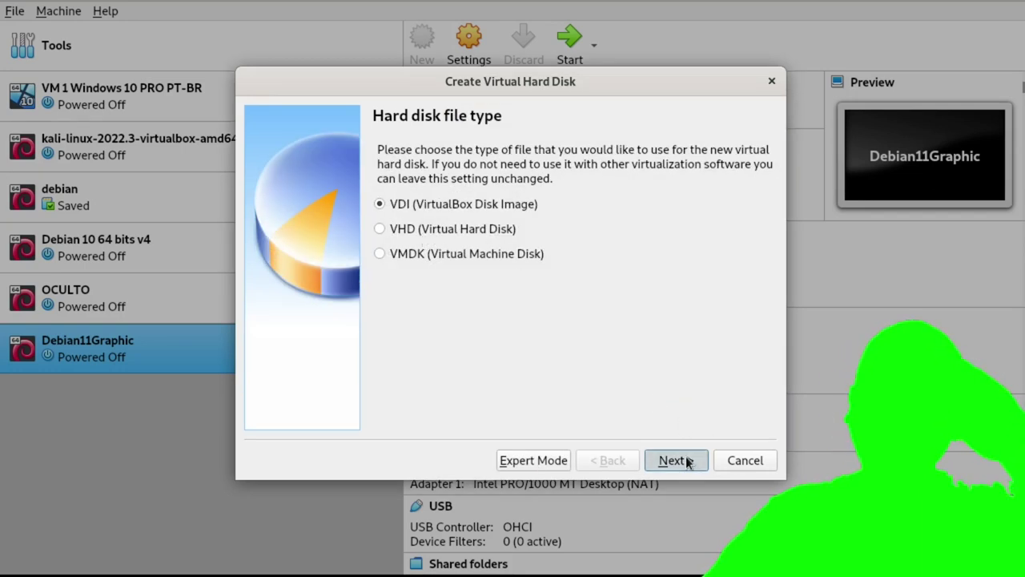
{"action": "left_click", "coordinate": [677, 460]}
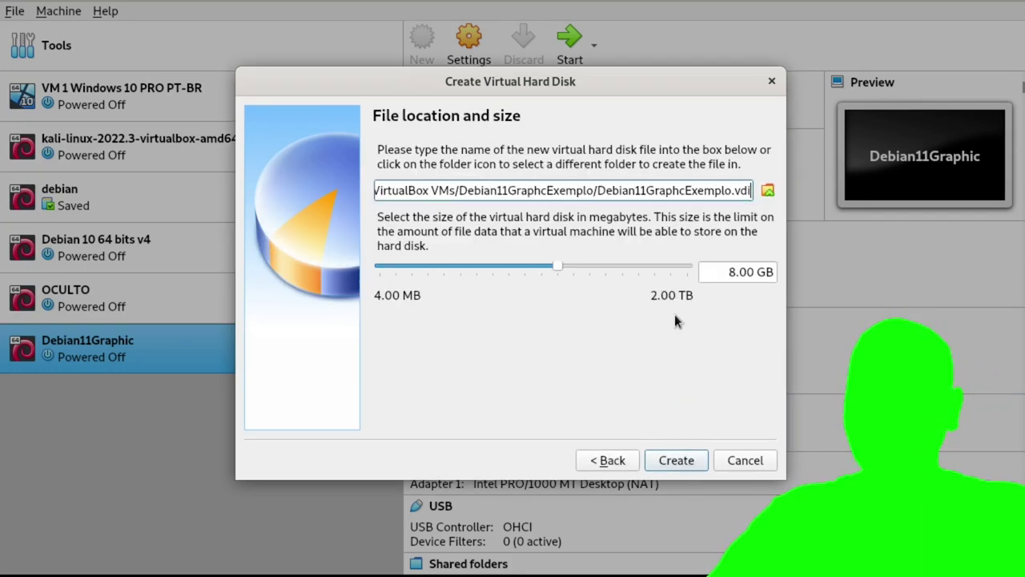
{"action": "left_click_drag", "start_coordinate": [737, 272], "coordinate": [729, 273]}
{"action": "type", "text": "2"}
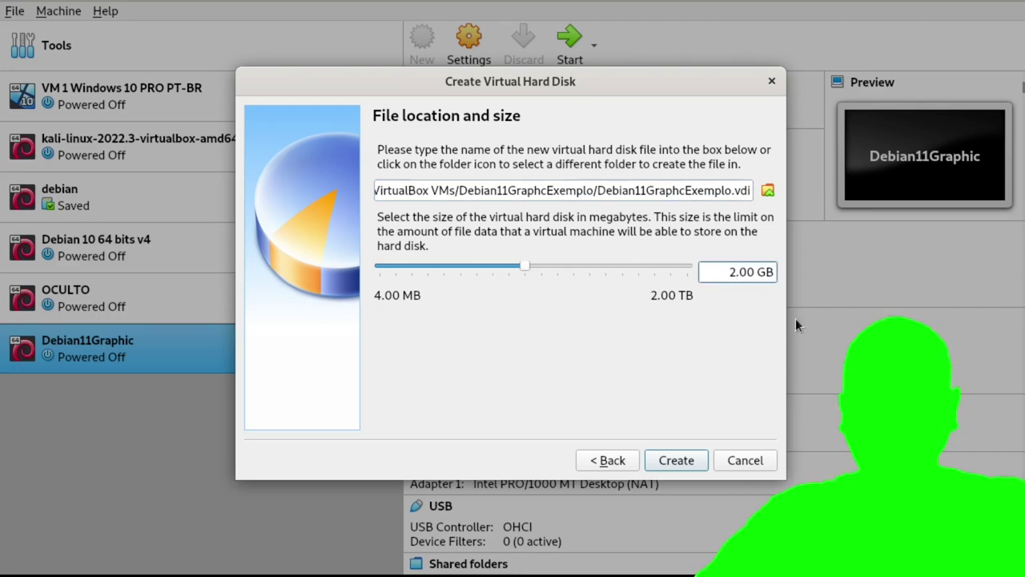
{"action": "type", "text": "0"}
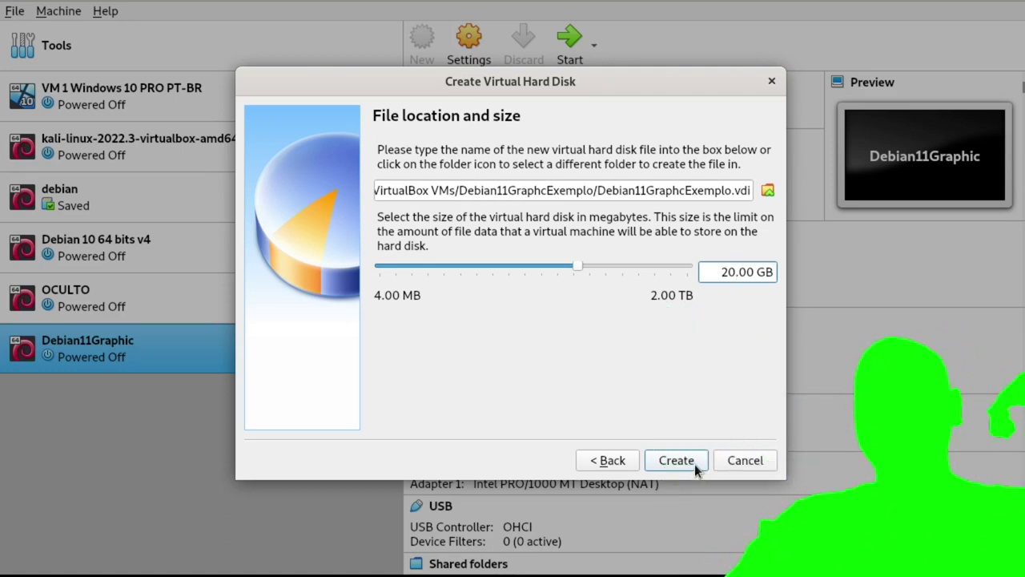
{"action": "left_click", "coordinate": [676, 460]}
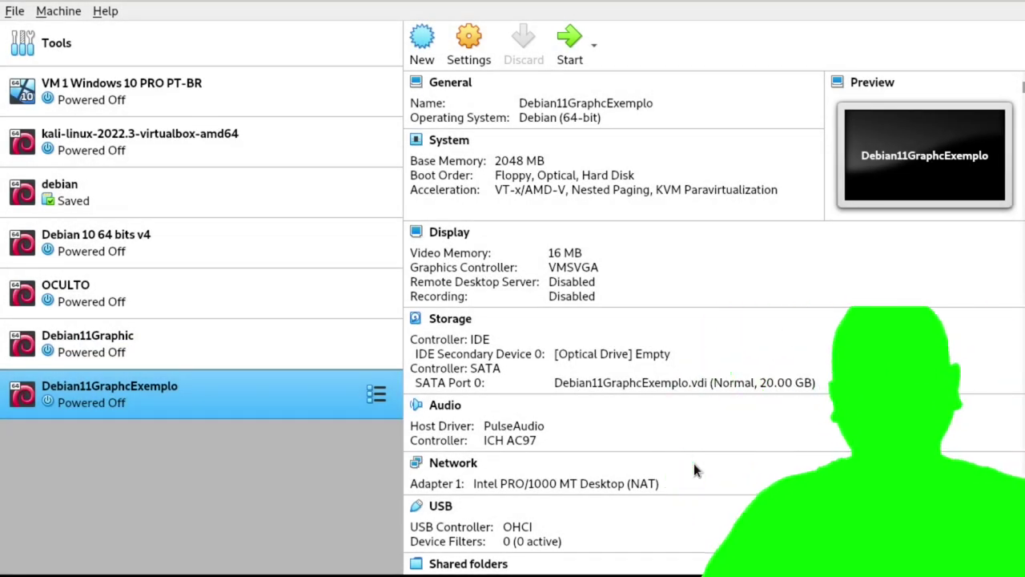
Start the machine from debian-11.5.0-amd64-netinst.iso and dismiss the keyboard capture notice.
{"action": "left_click", "coordinate": [578, 42]}
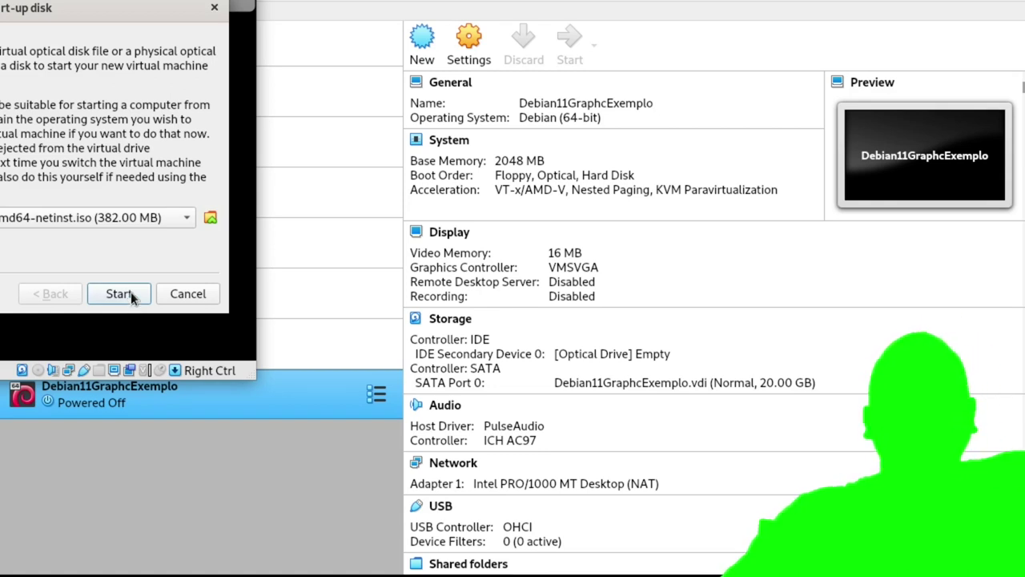
{"action": "left_click_drag", "start_coordinate": [114, 2], "coordinate": [507, 30]}
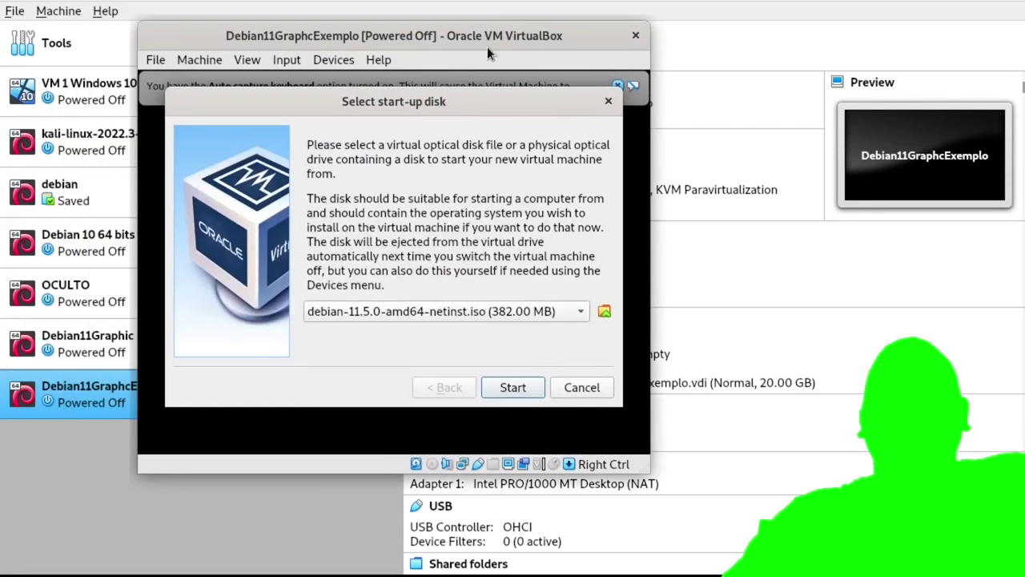
{"action": "left_click", "coordinate": [513, 387]}
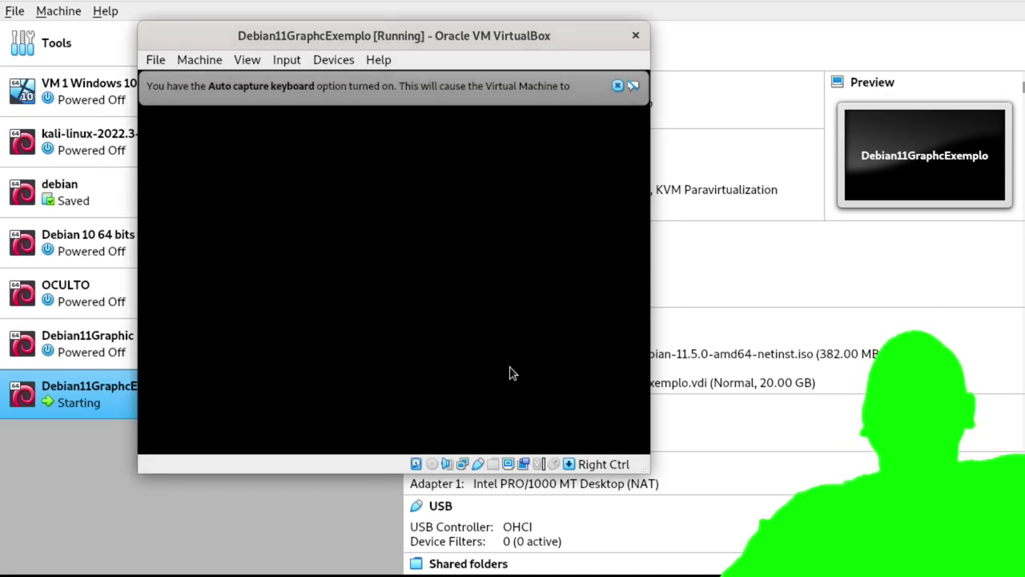
{"action": "left_click", "coordinate": [618, 85]}
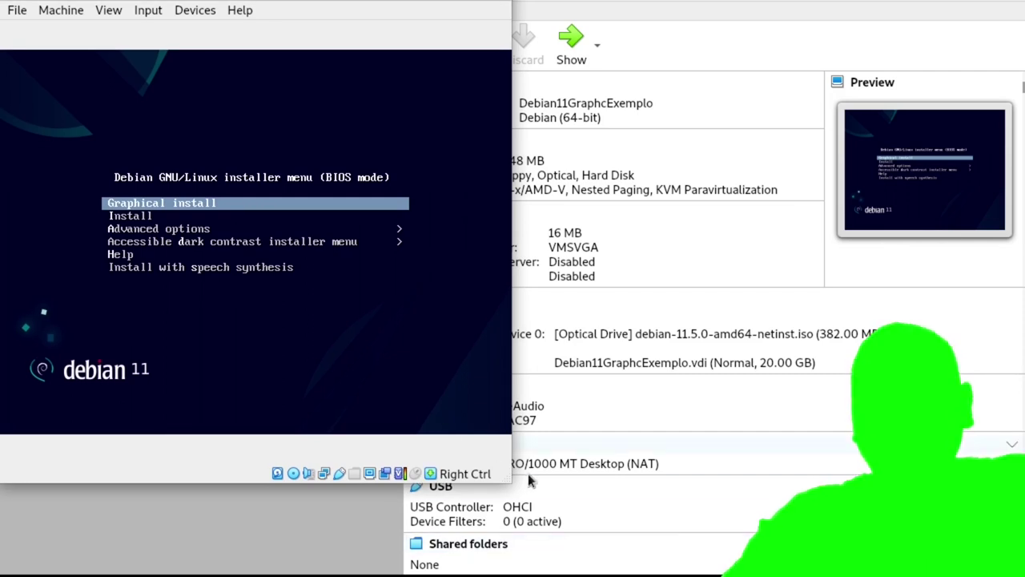
Switch the VM window to Scaled Mode and enlarge it to fill the screen.
{"action": "left_click_drag", "start_coordinate": [509, 481], "coordinate": [981, 560]}
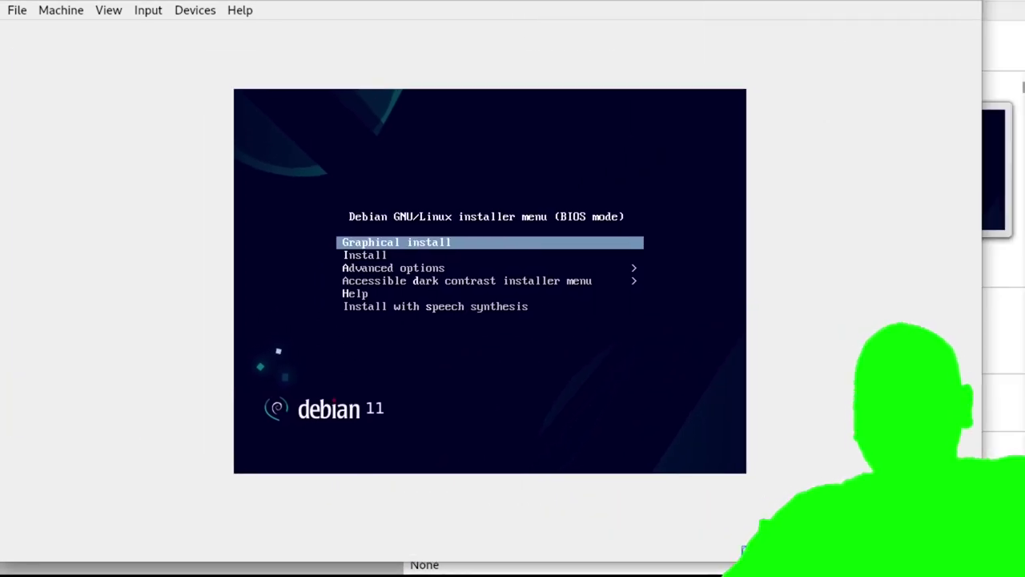
{"action": "left_click", "coordinate": [110, 11]}
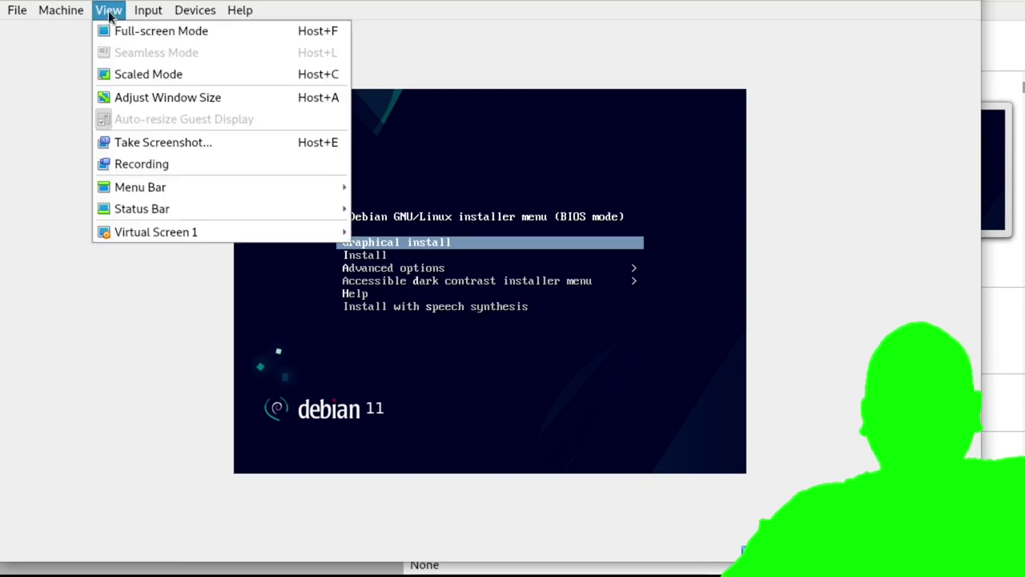
{"action": "left_click", "coordinate": [136, 77]}
{"action": "left_click_drag", "start_coordinate": [282, 28], "coordinate": [242, 6]}
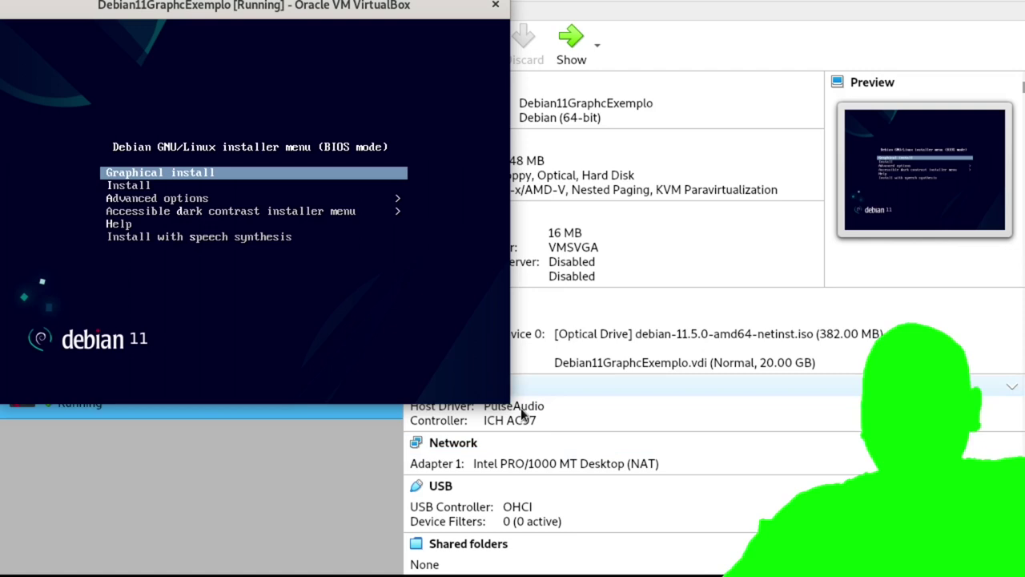
{"action": "left_click_drag", "start_coordinate": [510, 405], "coordinate": [996, 567]}
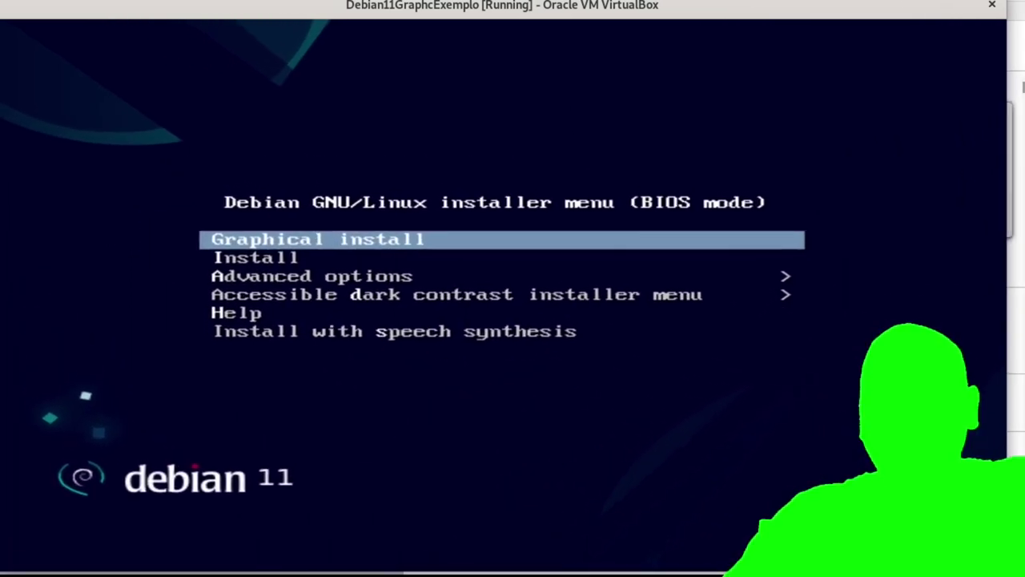
Launch the text-mode Install and accept English as the installation language.
{"action": "key", "text": "Down"}
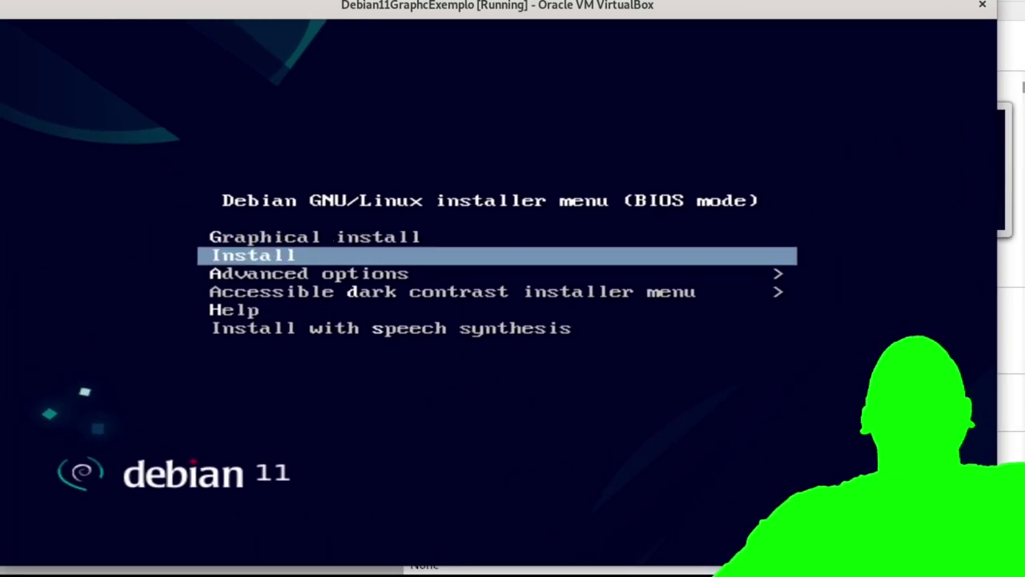
{"action": "key", "text": "Return"}
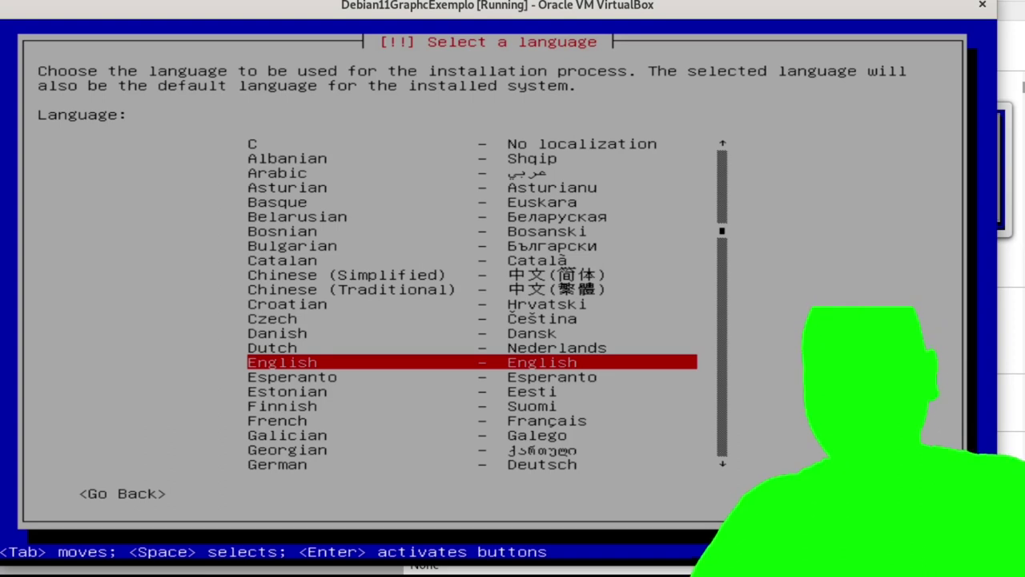
{"action": "key", "text": "Return"}
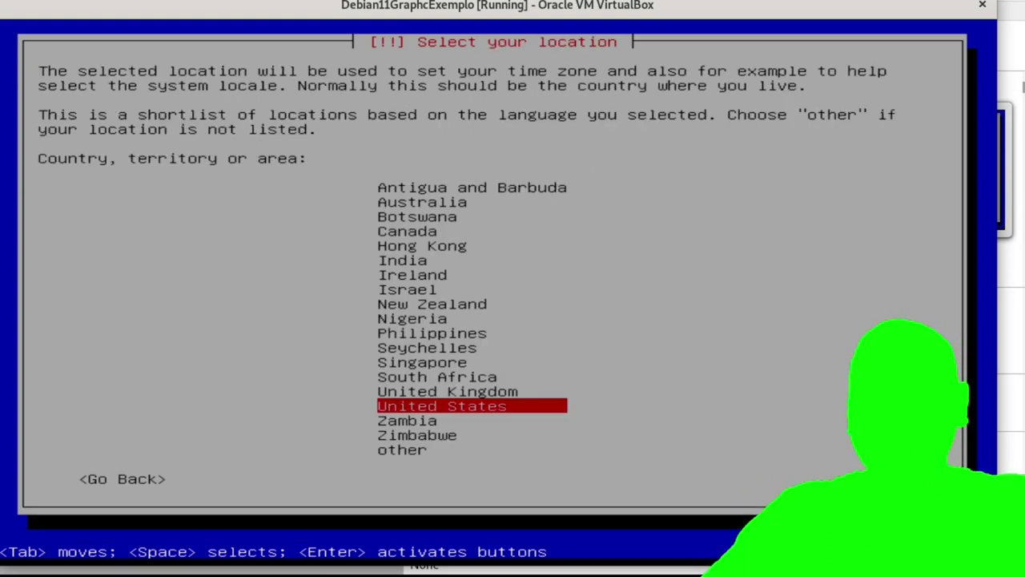
Choose Brazil as the location via other > South America.
{"action": "key", "text": "Down"}
{"action": "key", "text": "Down"}
{"action": "key", "text": "Down"}
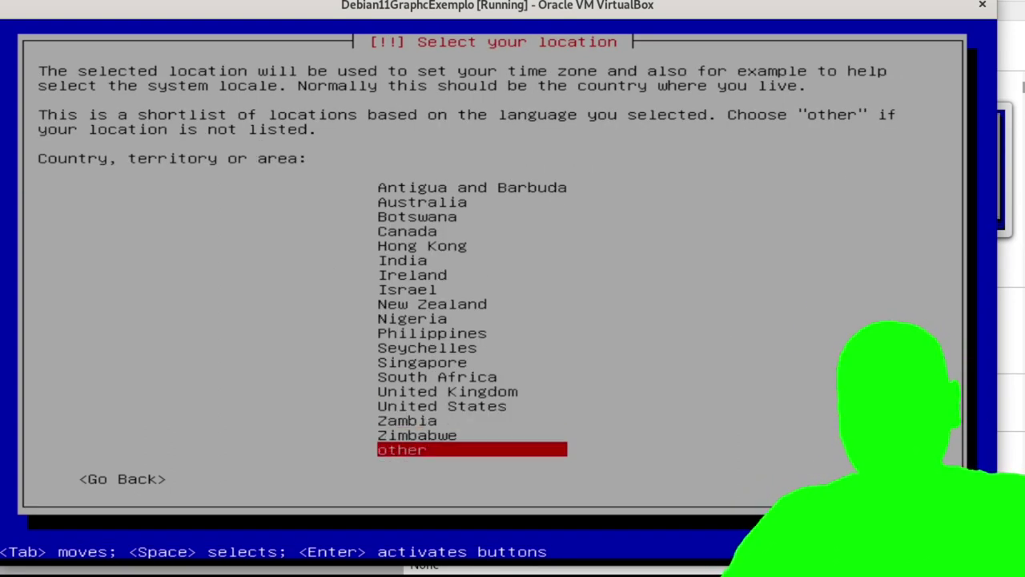
{"action": "key", "text": "Return"}
{"action": "key", "text": "Down"}
{"action": "key", "text": "Down"}
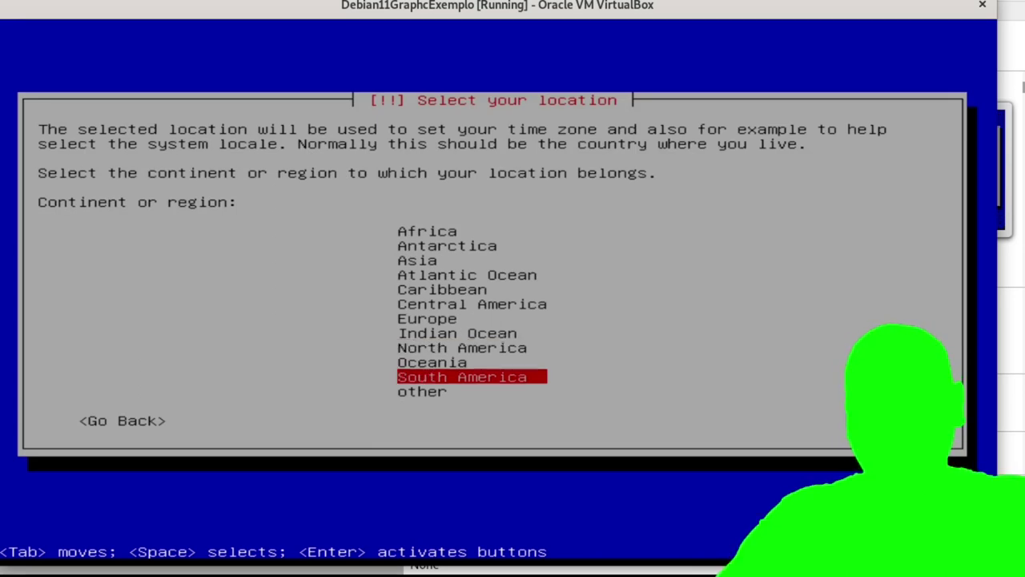
{"action": "key", "text": "Return"}
{"action": "key", "text": "Down"}
{"action": "key", "text": "Down"}
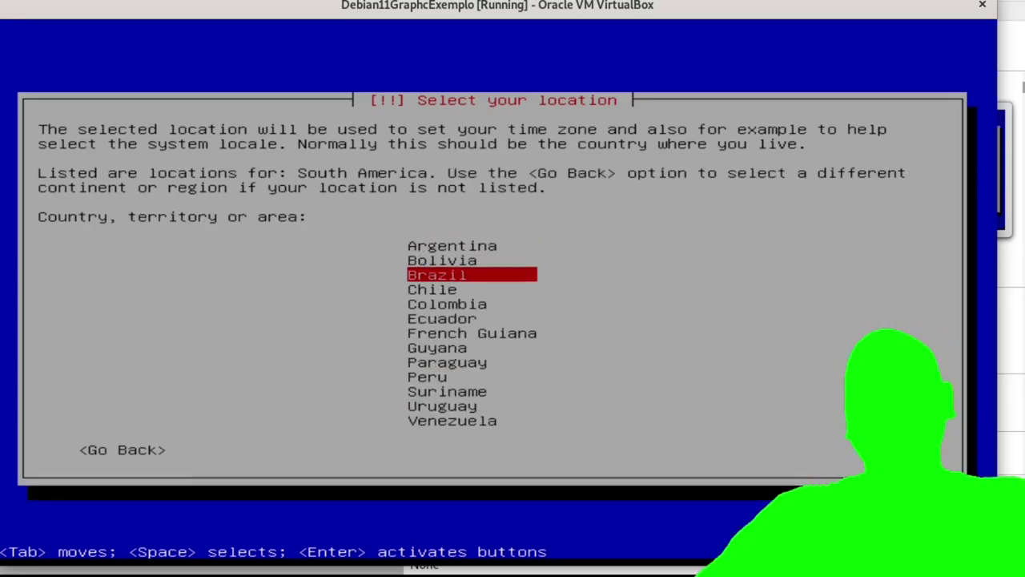
{"action": "key", "text": "Return"}
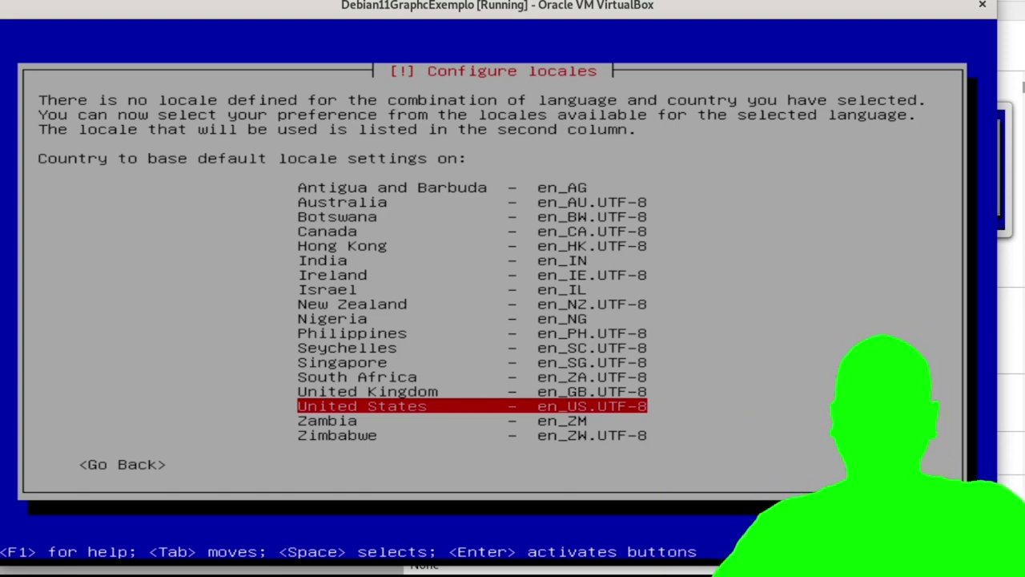
Accept United States as the locale country and American English as the keymap.
{"action": "key", "text": "Return"}
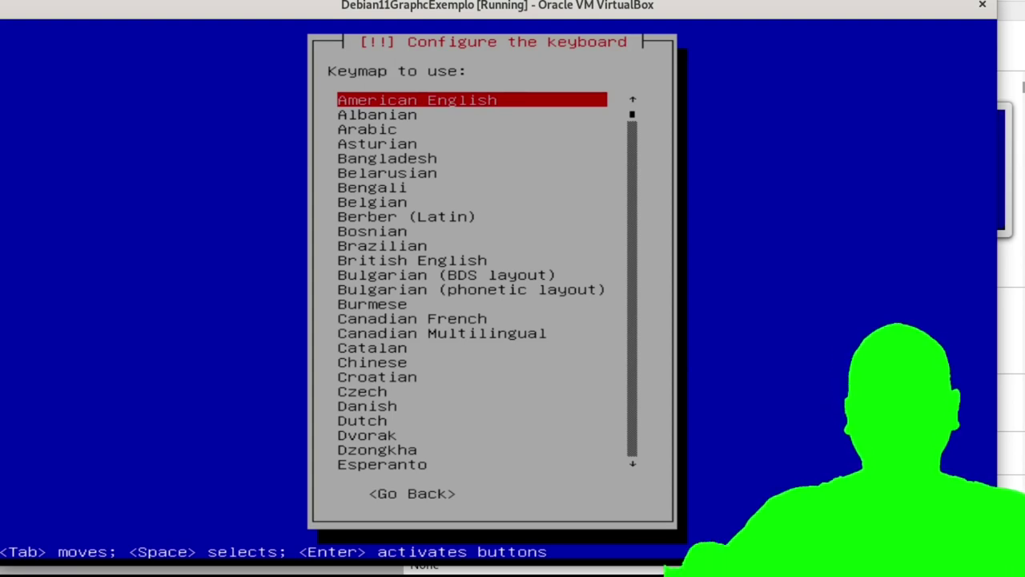
{"action": "key", "text": "Return"}
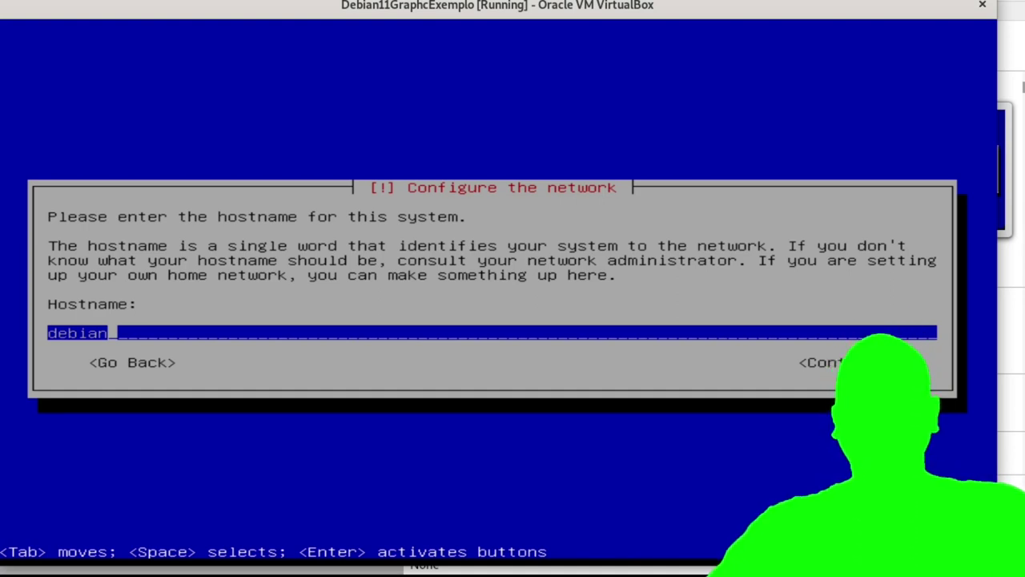
Keep hostname debian, leave the domain blank, and enter the root password shown in clear.
{"action": "key", "text": "Return"}
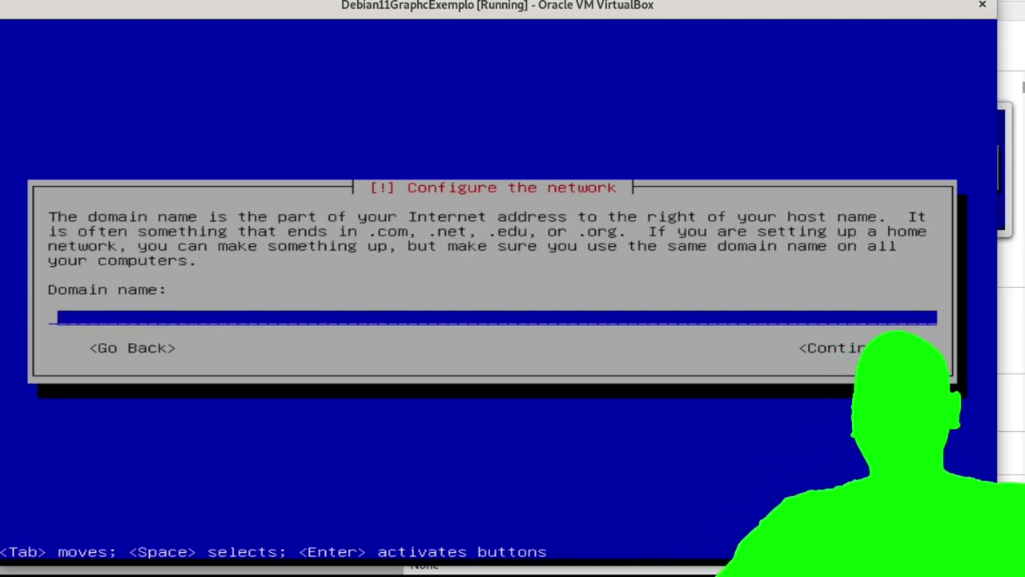
{"action": "key", "text": "Return"}
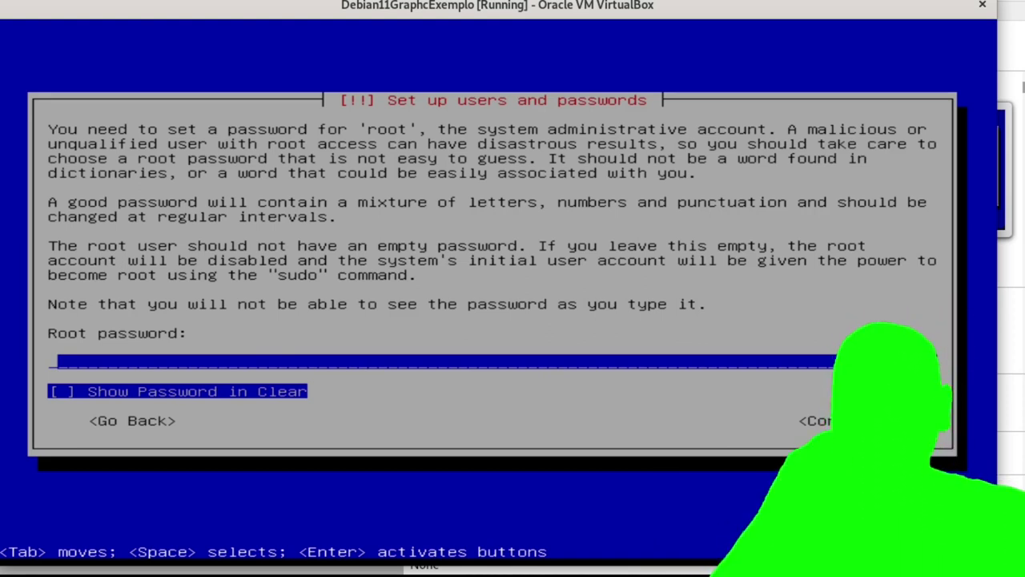
{"action": "type", "text": "******"}
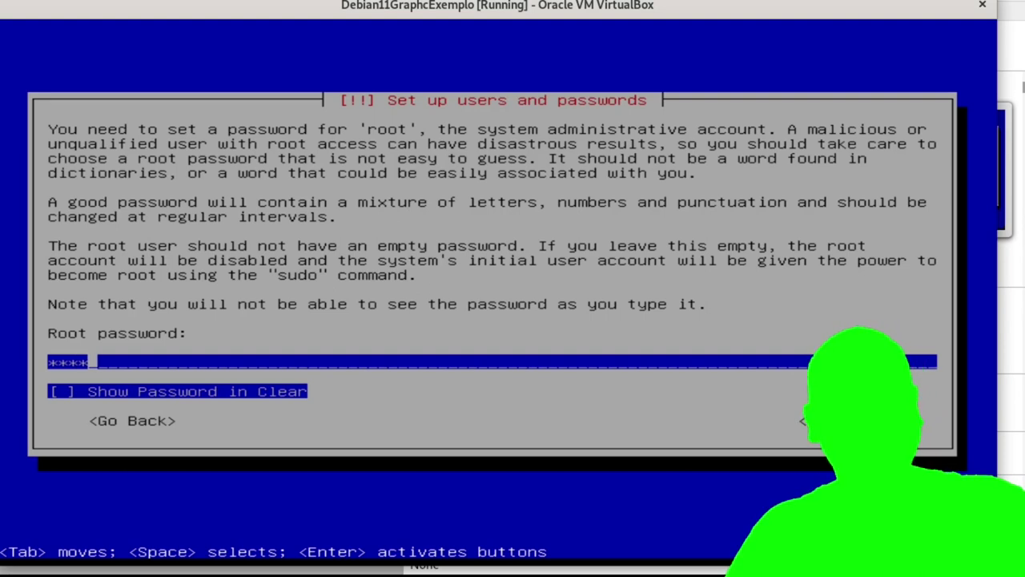
{"action": "key", "text": "Tab"}
{"action": "key", "text": "space"}
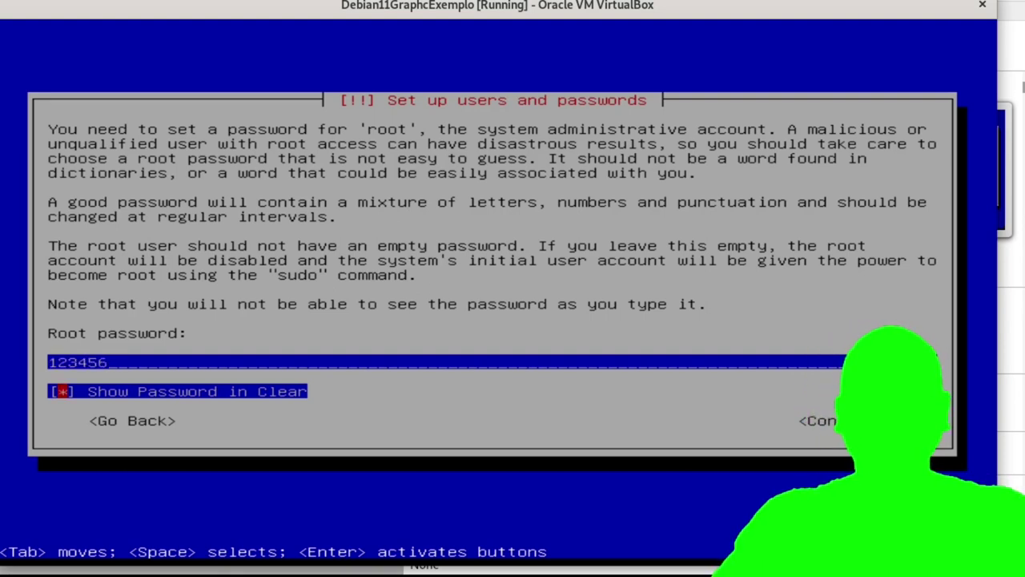
{"action": "key", "text": "Tab"}
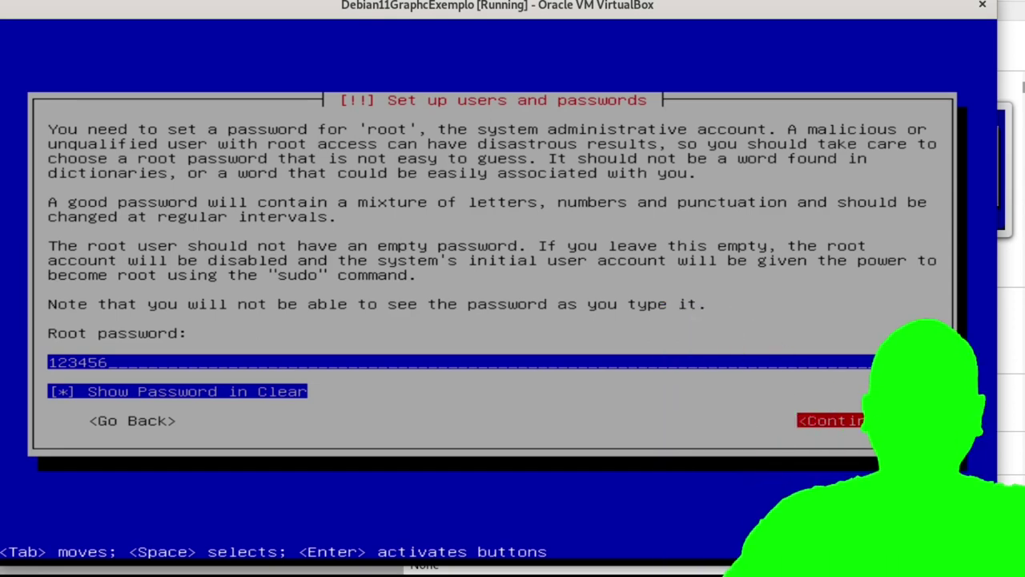
{"action": "key", "text": "Return"}
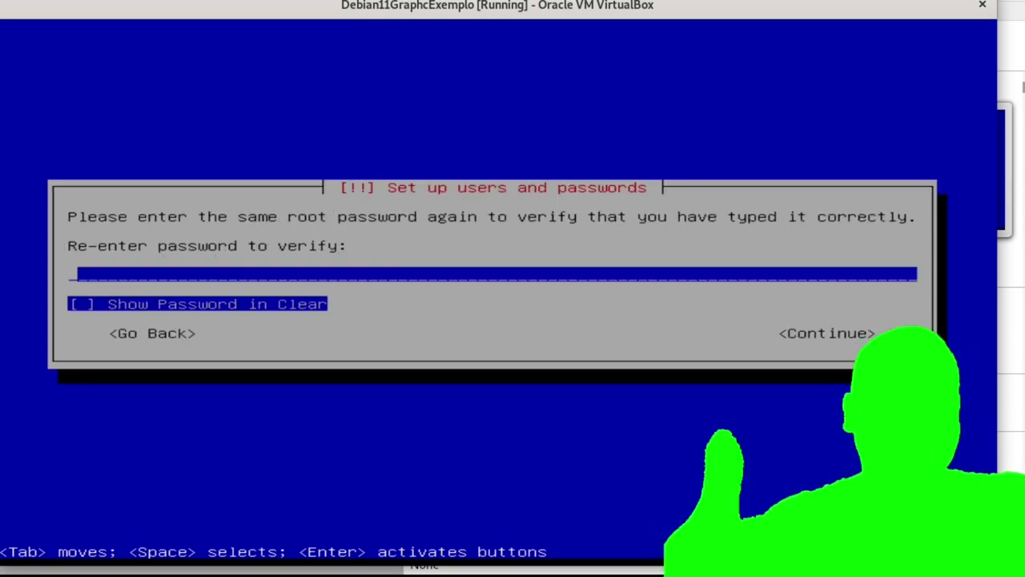
Re-enter the root password to verify it.
{"action": "type", "text": "*******"}
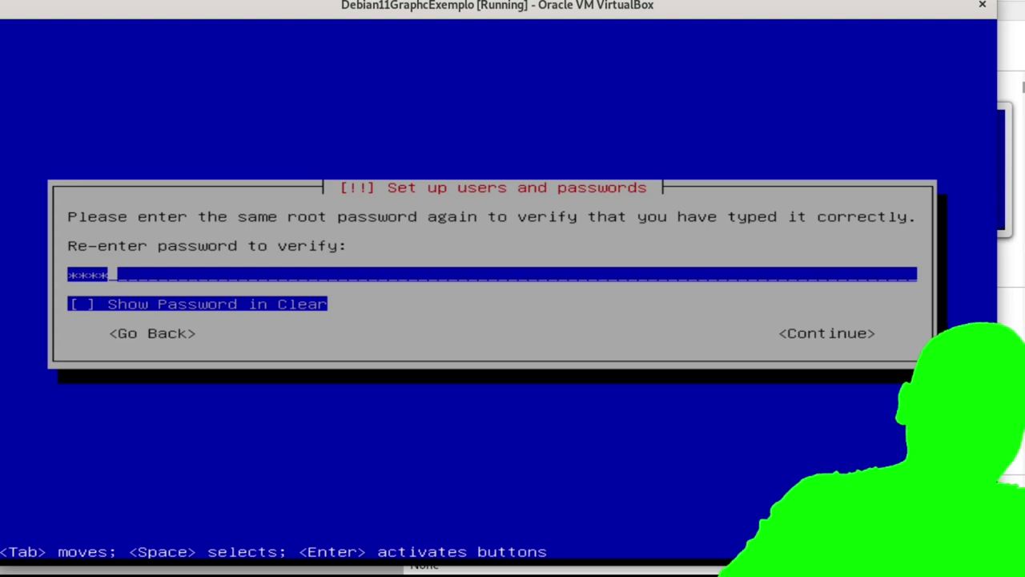
{"action": "key", "text": "space"}
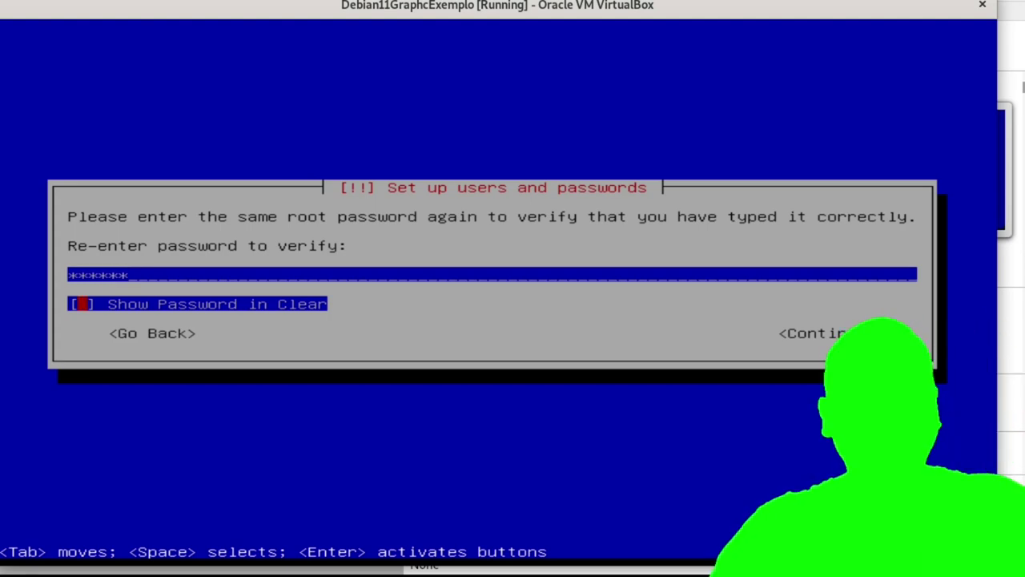
{"action": "key", "text": "Tab"}
{"action": "key", "text": "Return"}
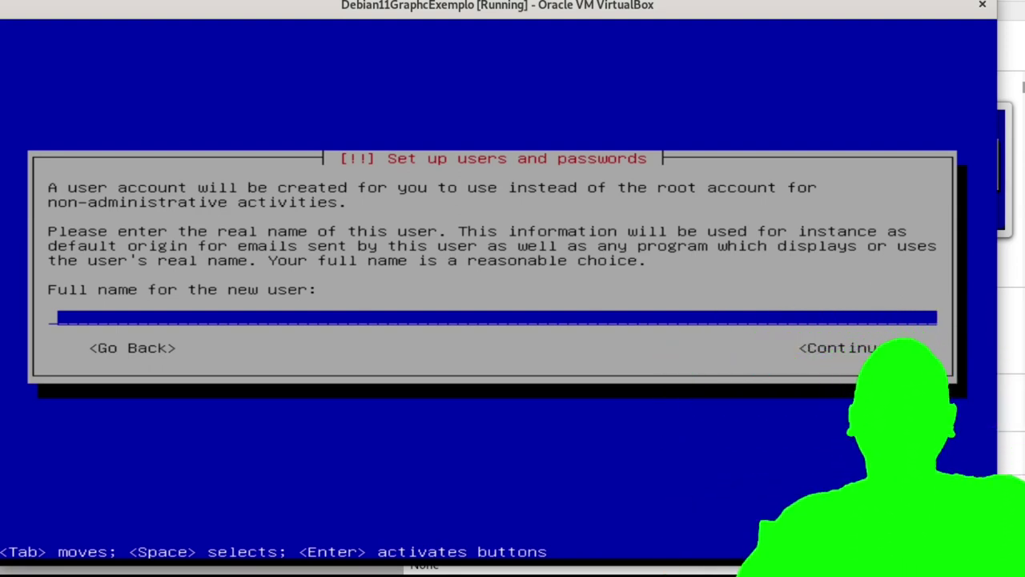
Enter 'usuario' as the new user's full name and accept the prefilled username.
{"action": "type", "text": "usuario"}
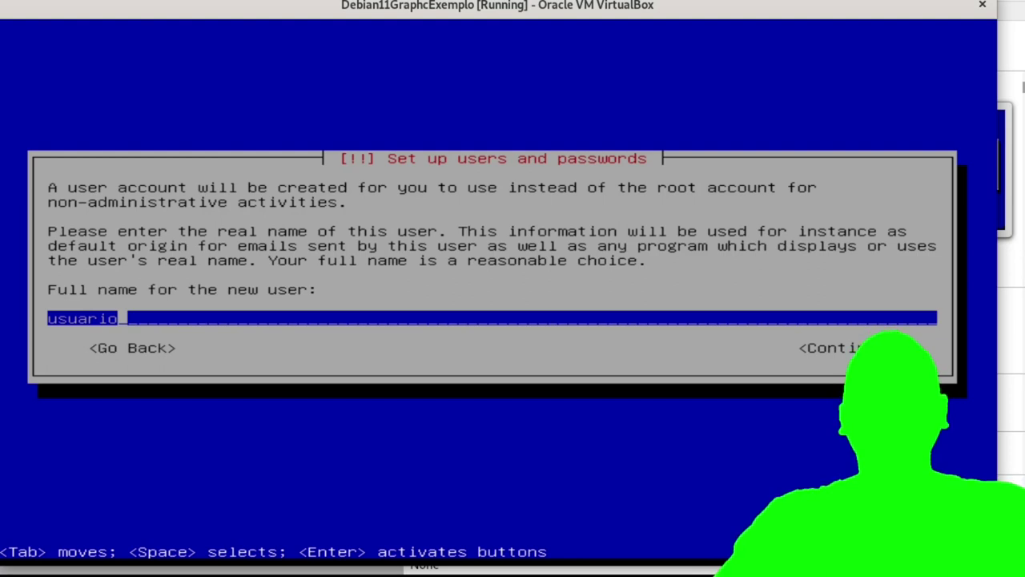
{"action": "key", "text": "Tab"}
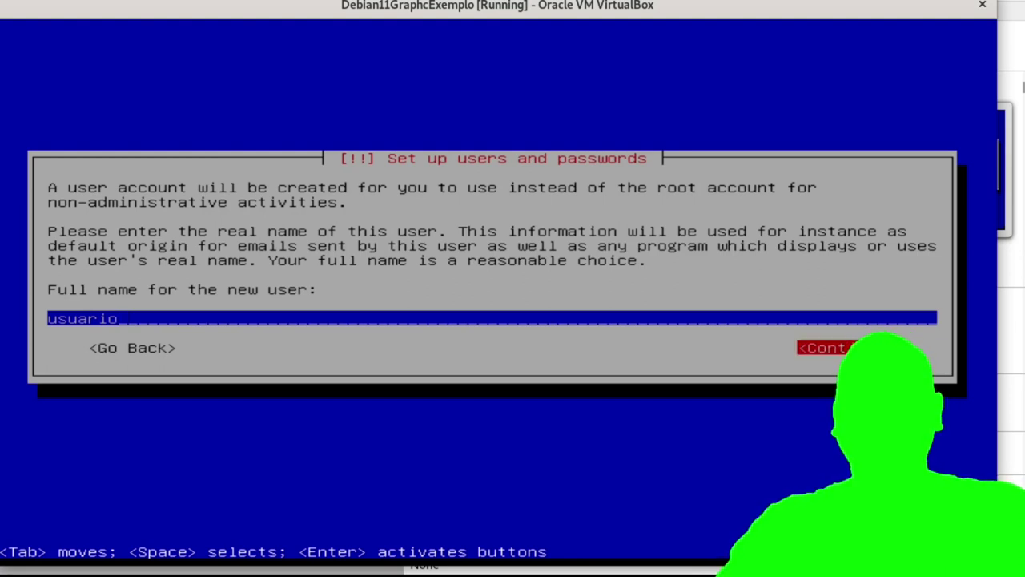
{"action": "key", "text": "Return"}
{"action": "key", "text": "Tab"}
{"action": "key", "text": "Return"}
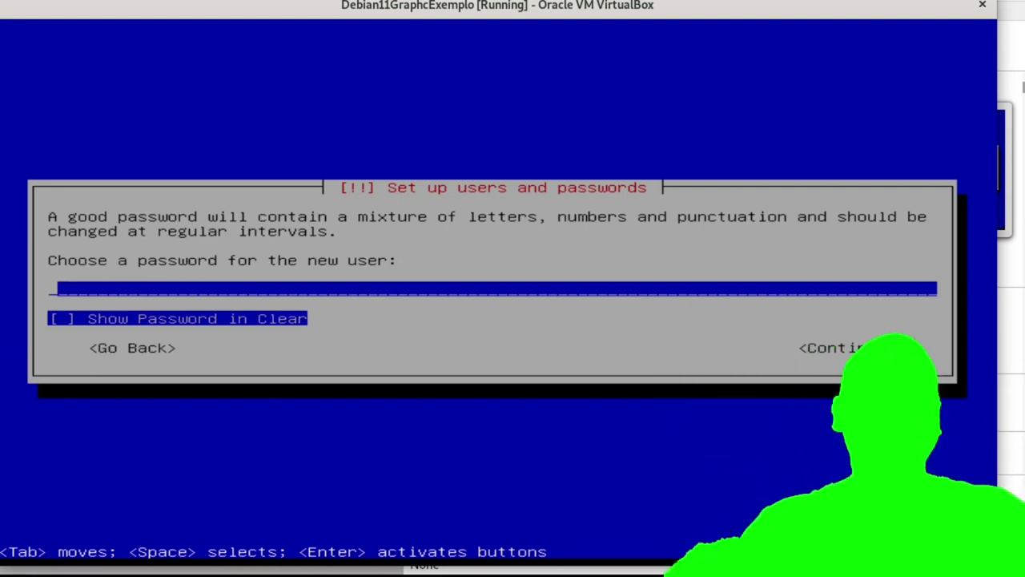
Enter the new user's password with Show Password in Clear ticked.
{"action": "type", "text": "******"}
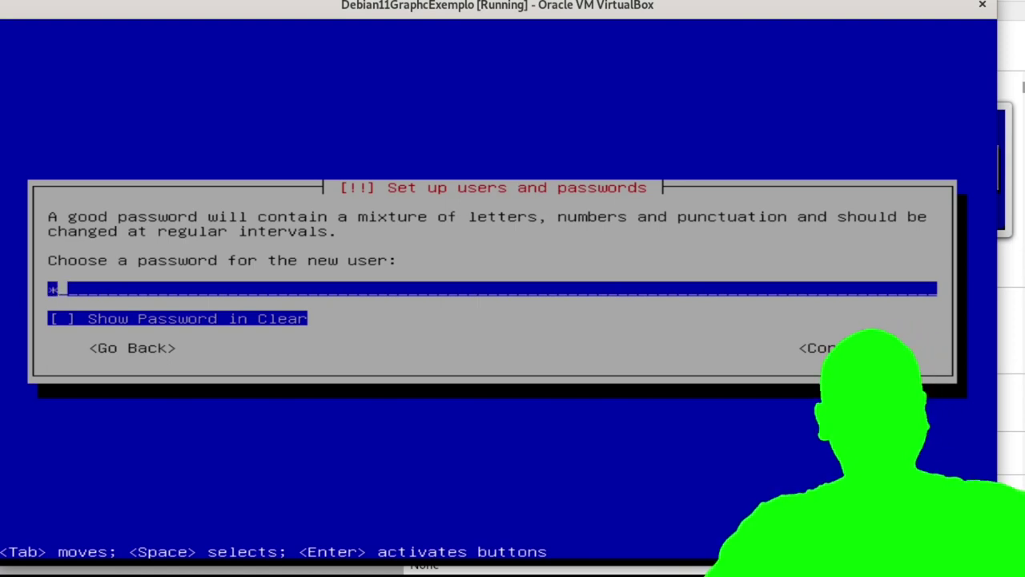
{"action": "key", "text": "Tab"}
{"action": "key", "text": "space"}
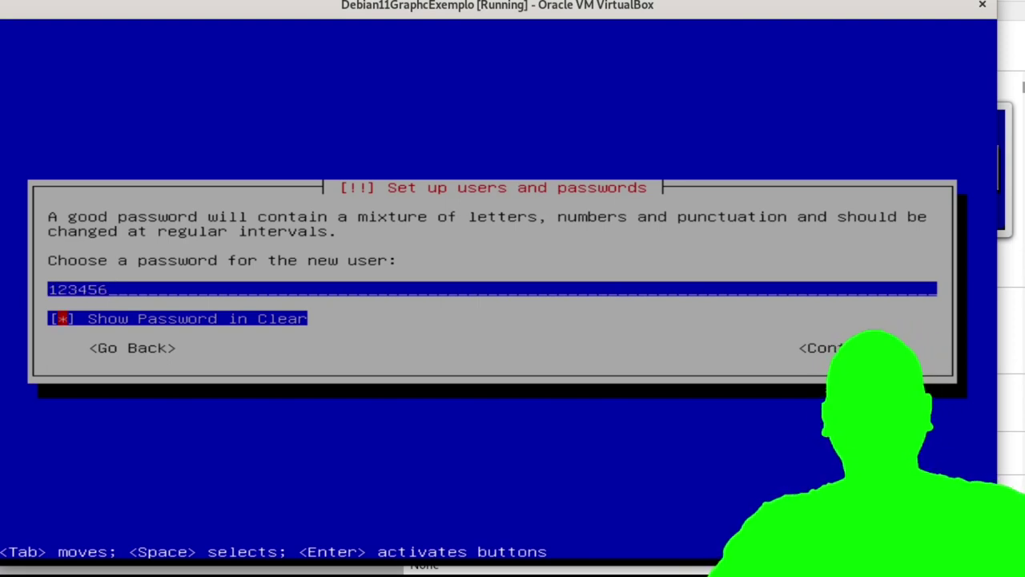
{"action": "key", "text": "Tab"}
{"action": "key", "text": "Return"}
Re-enter the user's password to verify it.
{"action": "type", "text": "12"}
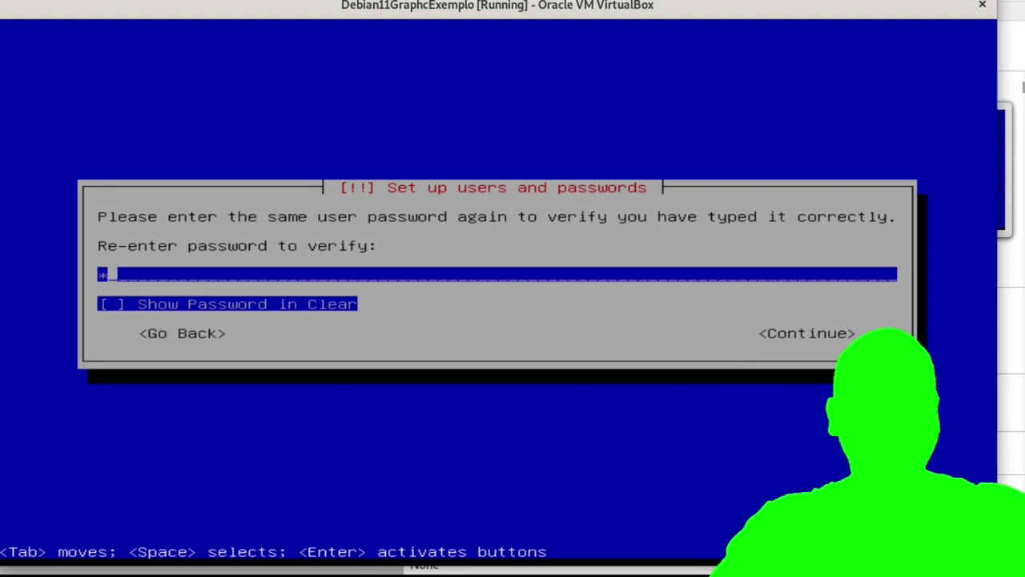
{"action": "type", "text": "3456"}
{"action": "key", "text": "Tab"}
{"action": "key", "text": "space"}
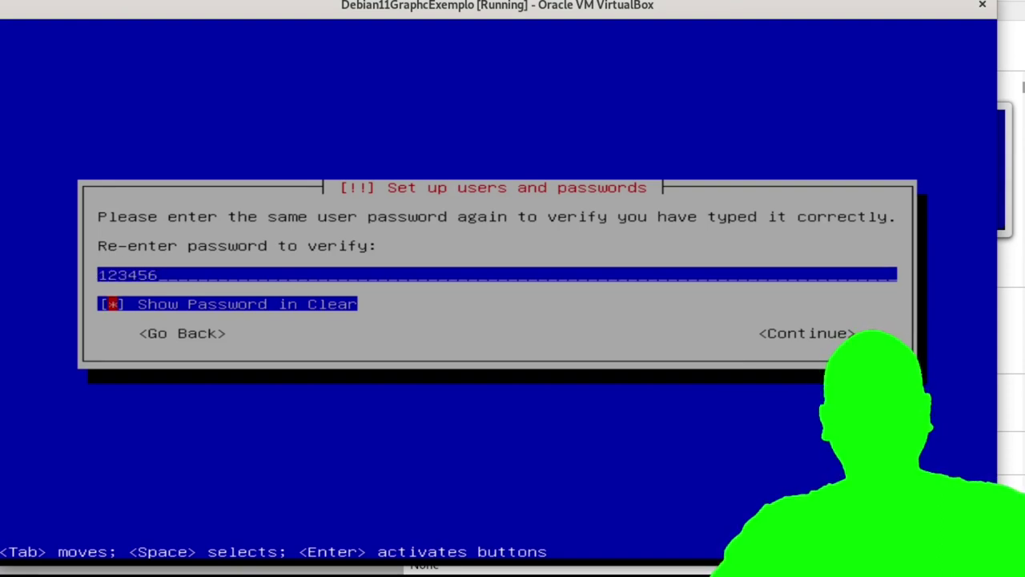
{"action": "key", "text": "Tab"}
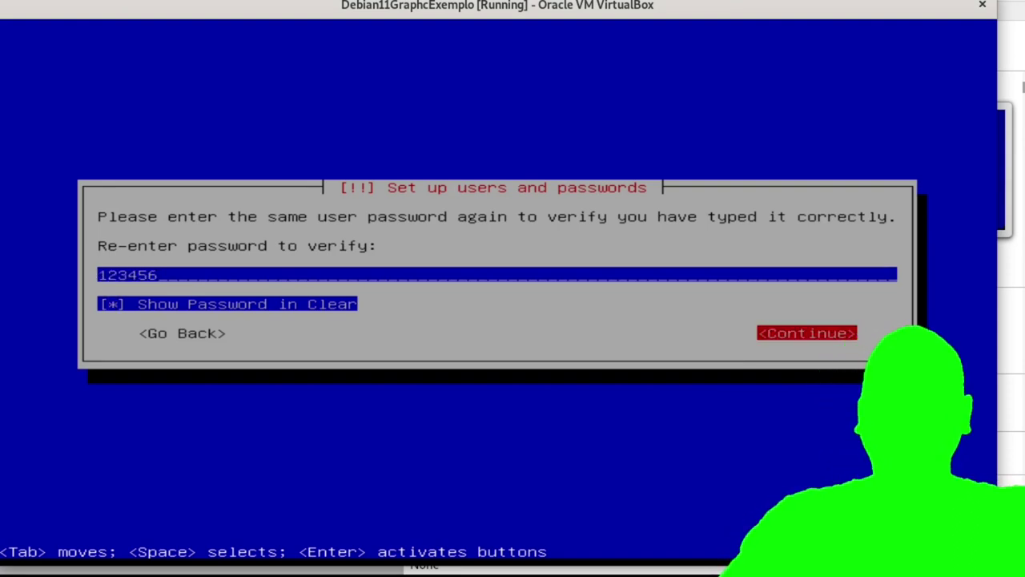
{"action": "key", "text": "Return"}
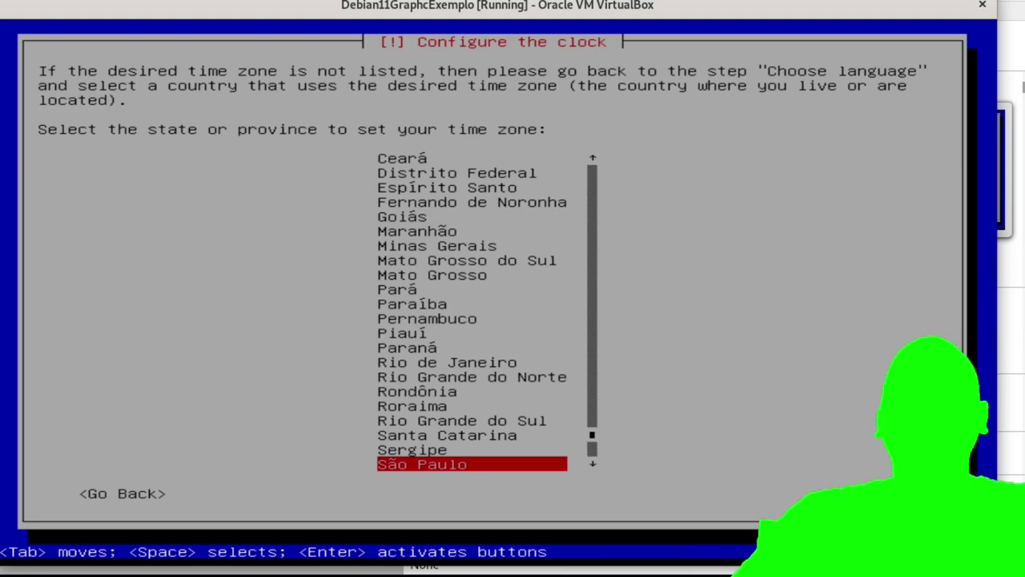
Choose São Paulo as the time zone.
{"action": "key", "text": "Return"}
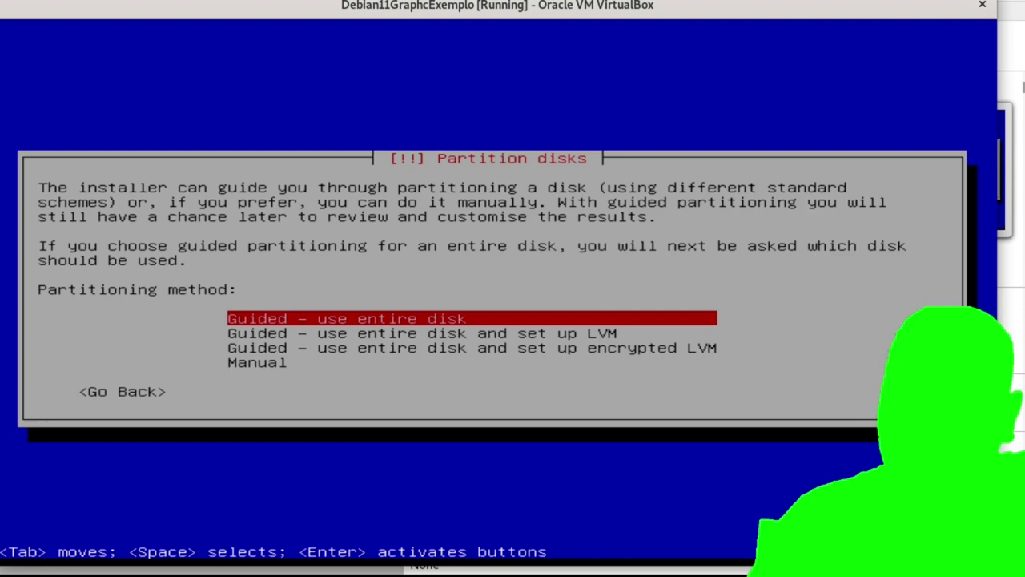
Partition the 21.5 GB disk with guided encrypted LVM, all files in one partition, and write changes.
{"action": "key", "text": "Down"}
{"action": "key", "text": "Down"}
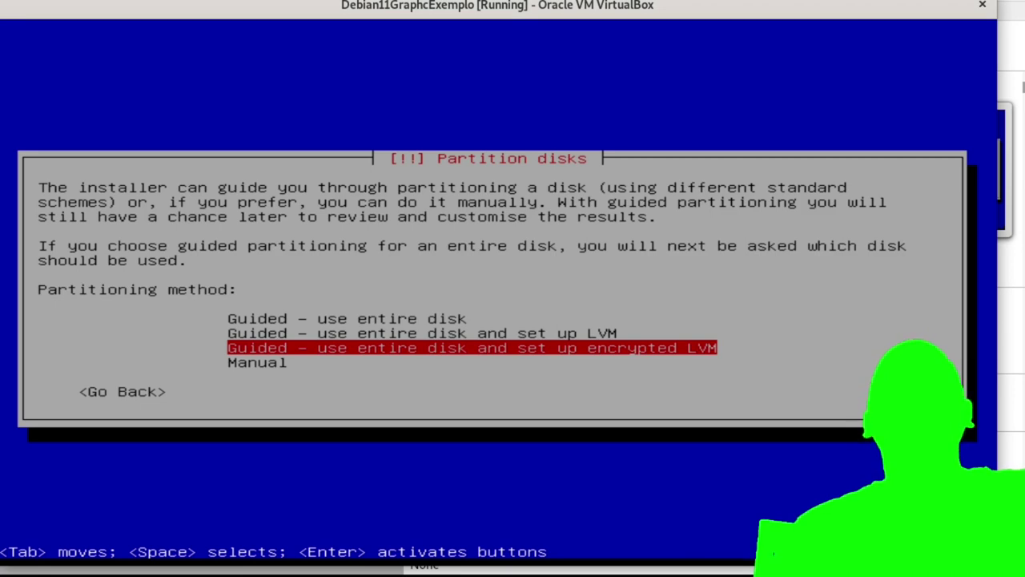
{"action": "key", "text": "Return"}
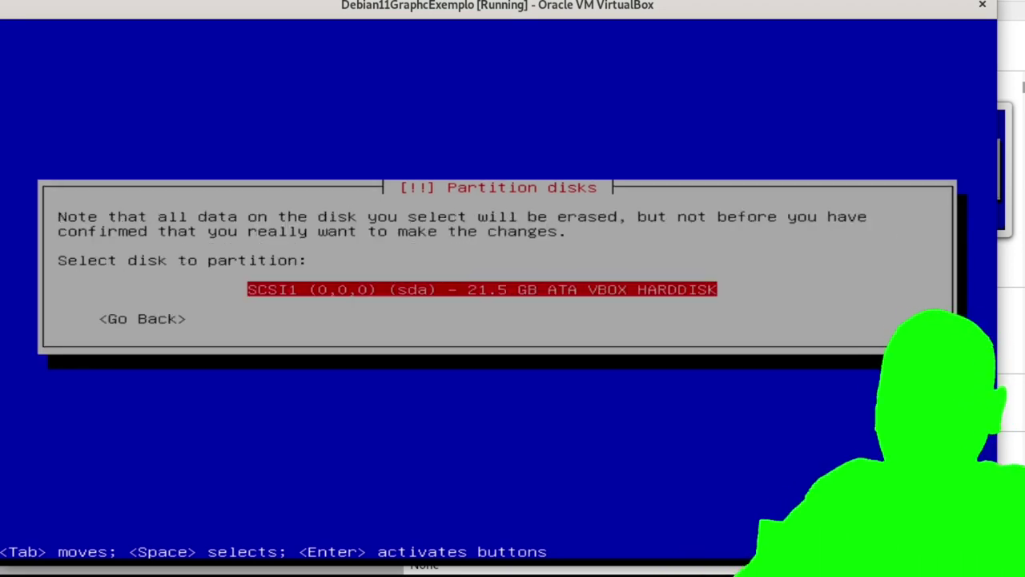
{"action": "key", "text": "Return"}
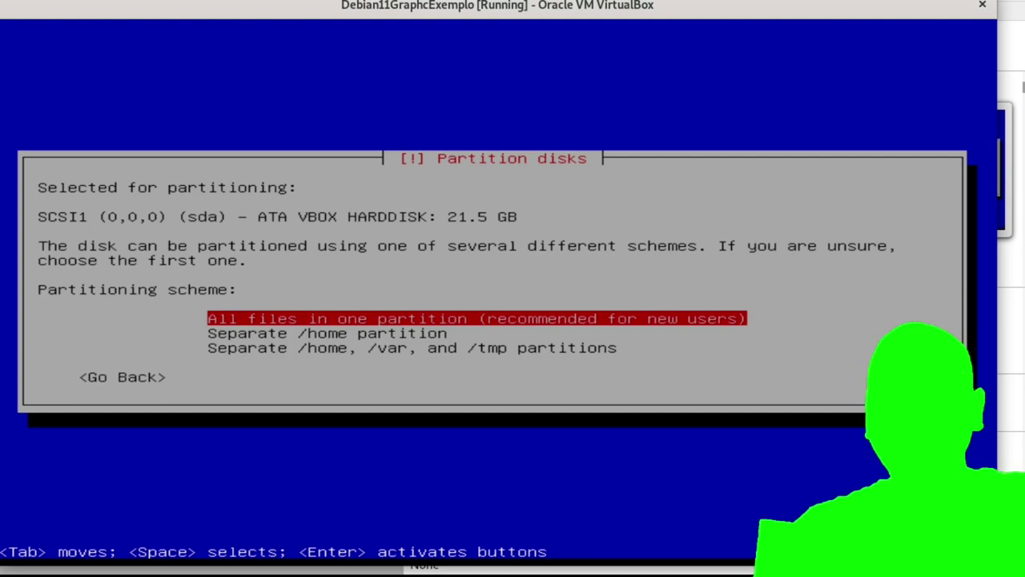
{"action": "key", "text": "Return"}
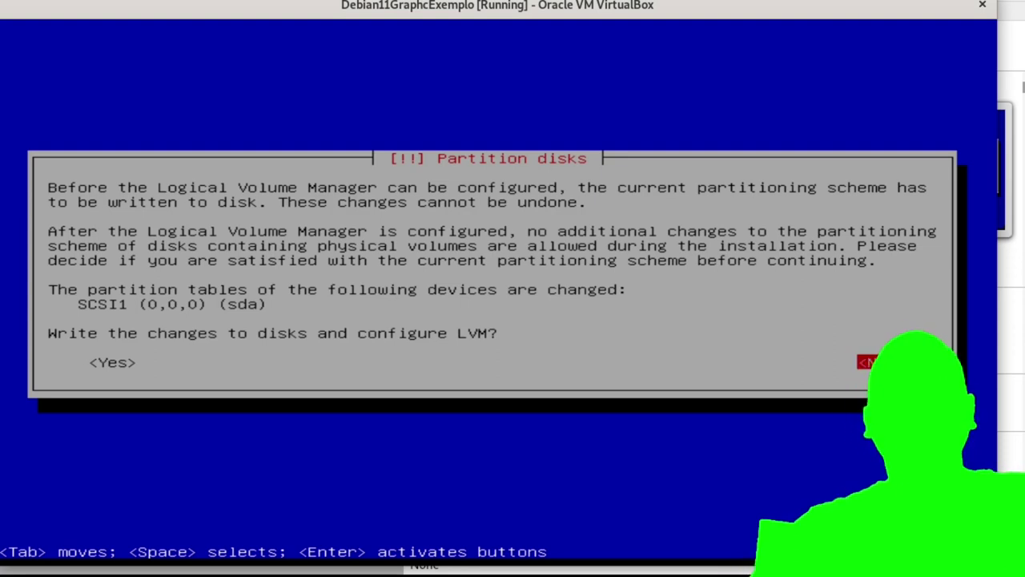
{"action": "key", "text": "Tab"}
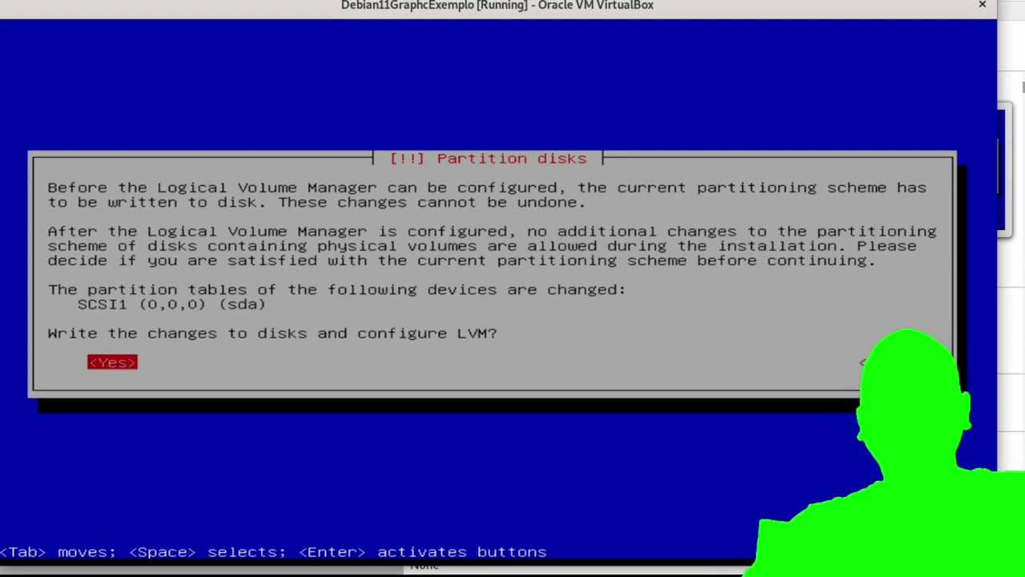
{"action": "key", "text": "Return"}
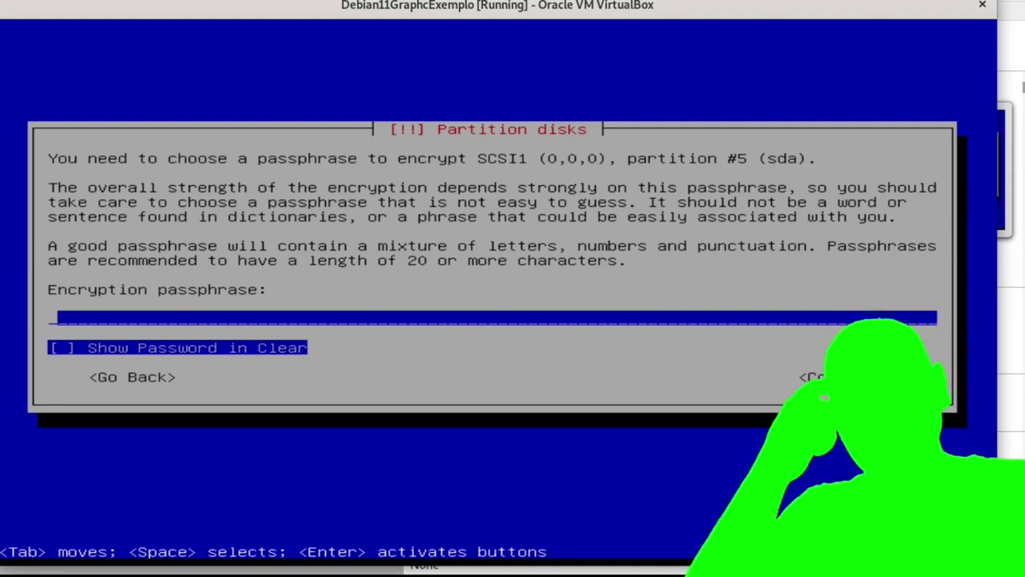
Enter the disk encryption passphrase with Show Password in Clear ticked and continue.
{"action": "type", "text": "*****"}
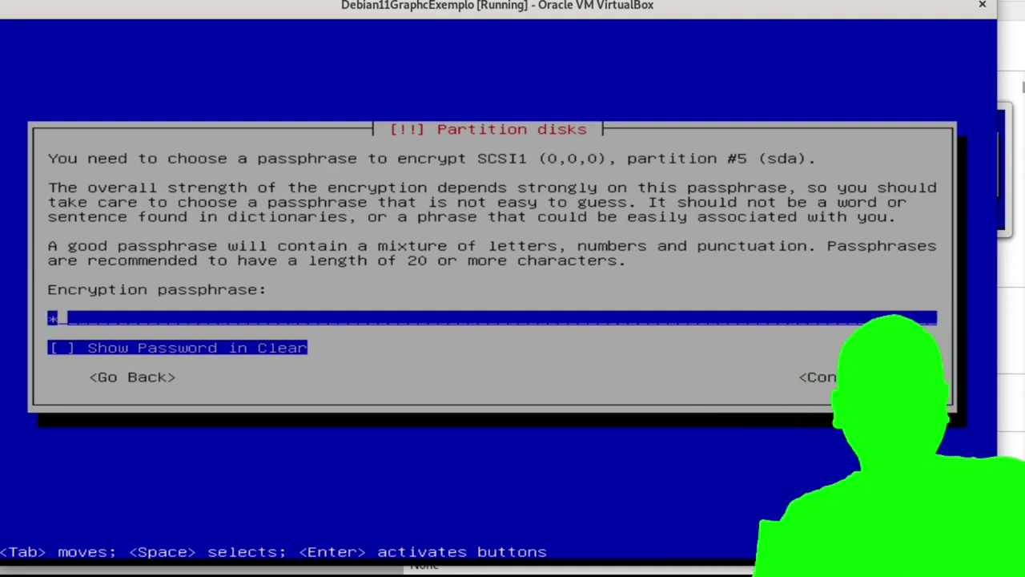
{"action": "type", "text": "***"}
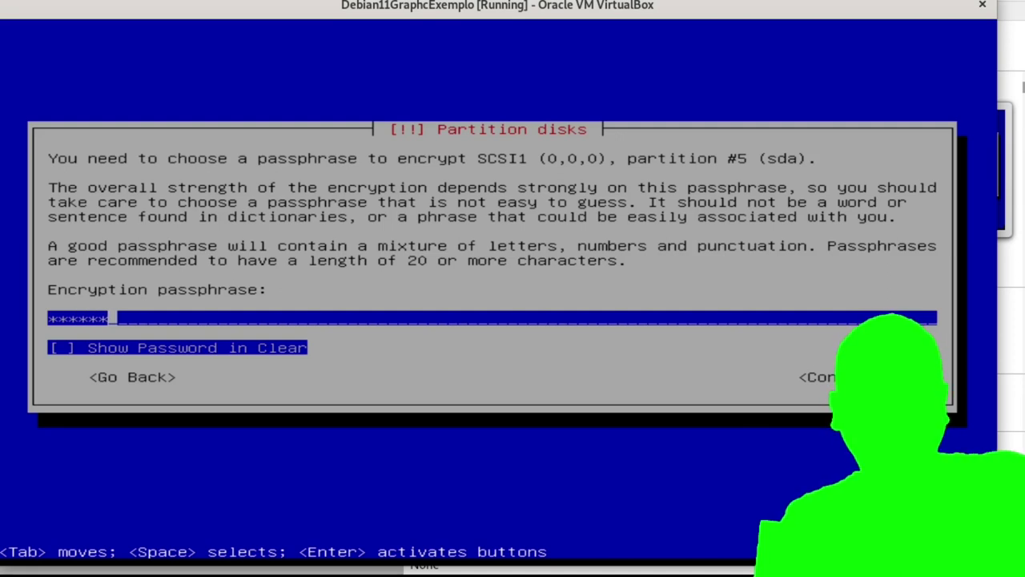
{"action": "key", "text": "Tab"}
{"action": "key", "text": "space"}
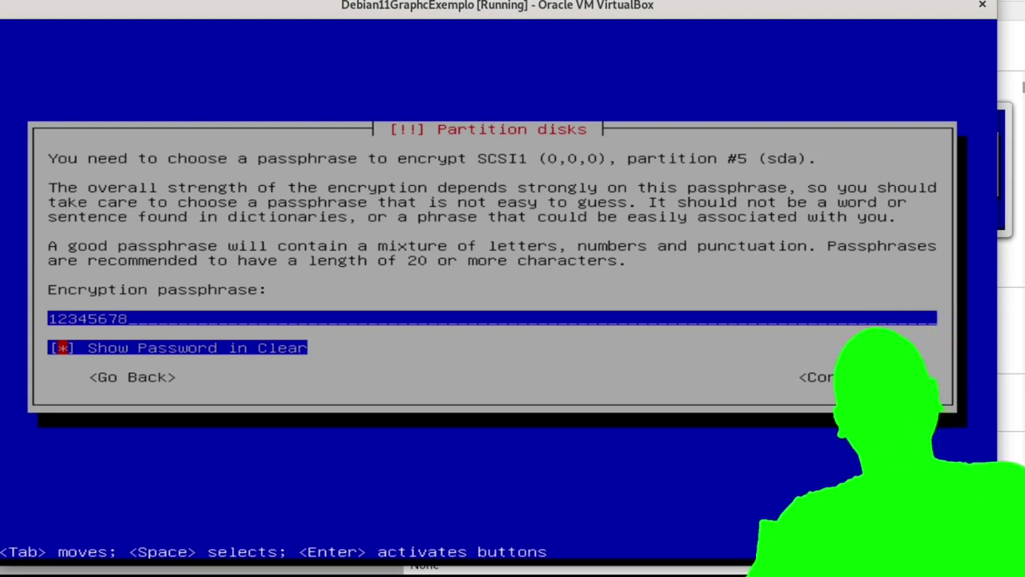
{"action": "key", "text": "Tab"}
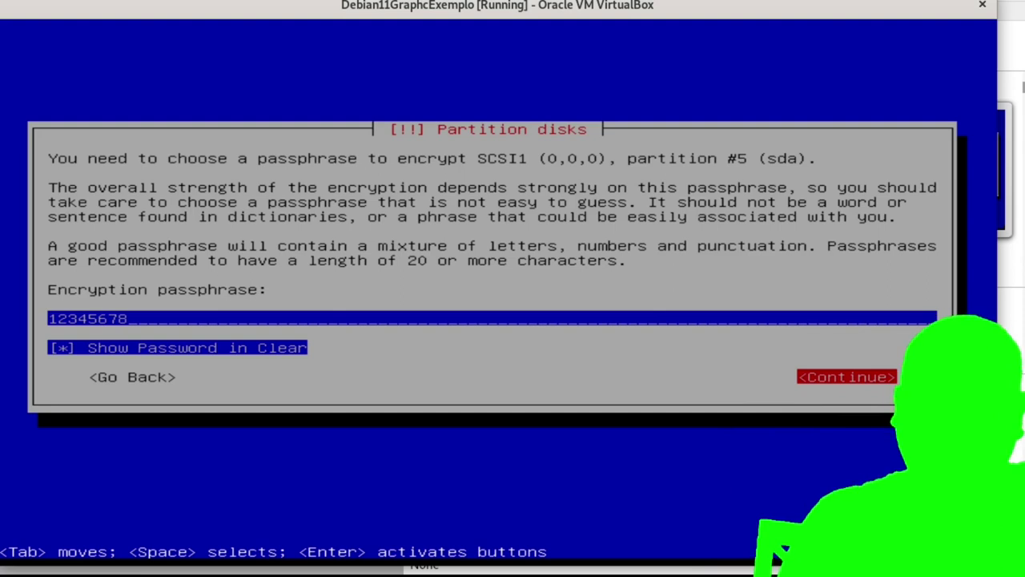
{"action": "key", "text": "Return"}
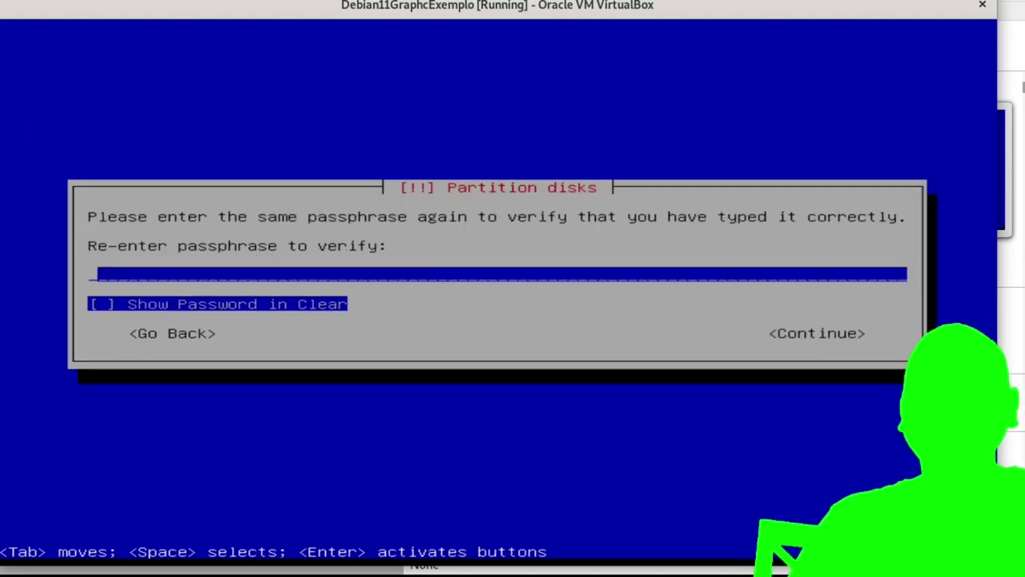
Re-enter the encryption passphrase, show it in clear text, and confirm the verification.
{"action": "type", "text": "***"}
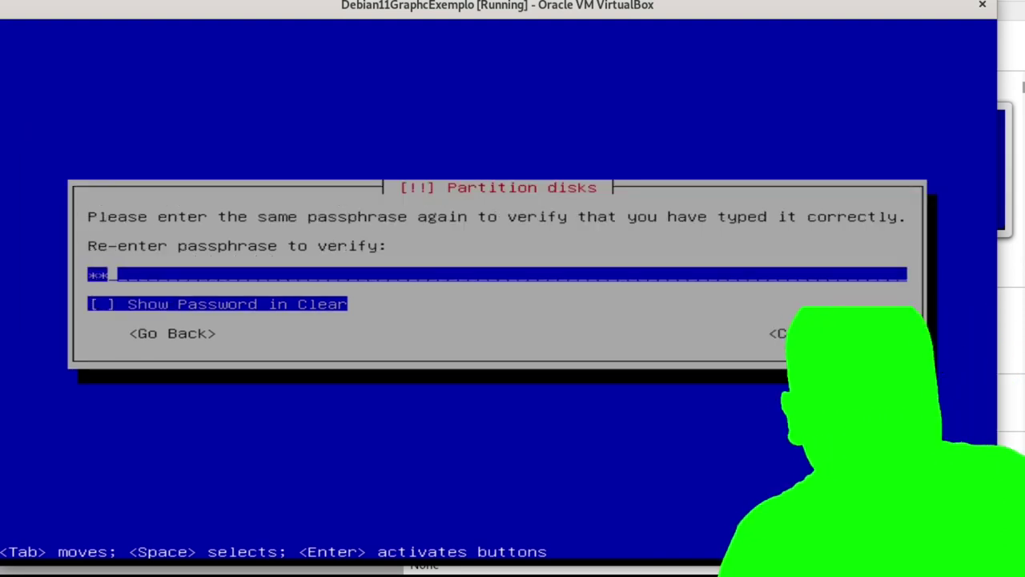
{"action": "type", "text": "*****"}
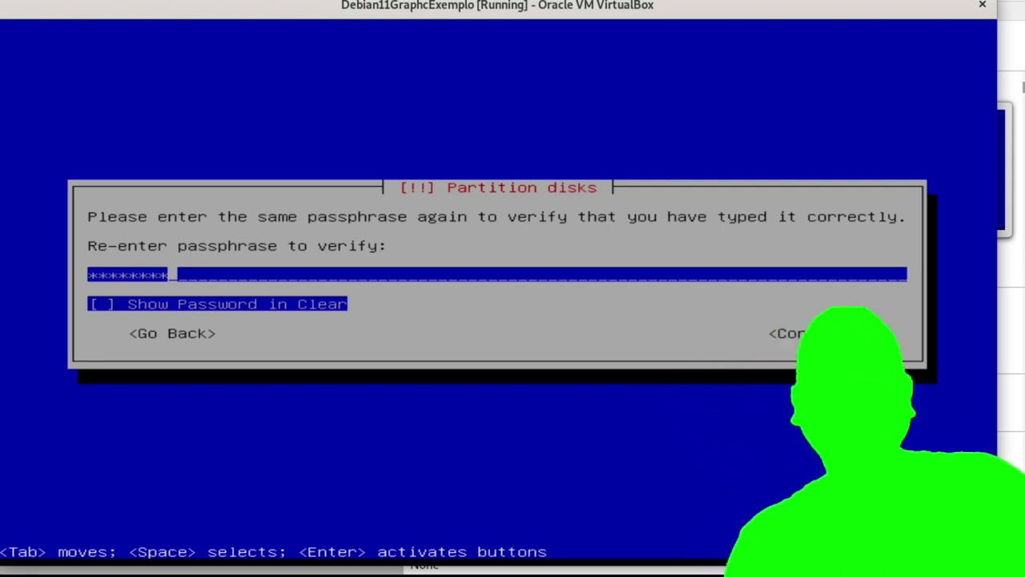
{"action": "key", "text": "Tab"}
{"action": "key", "text": "space"}
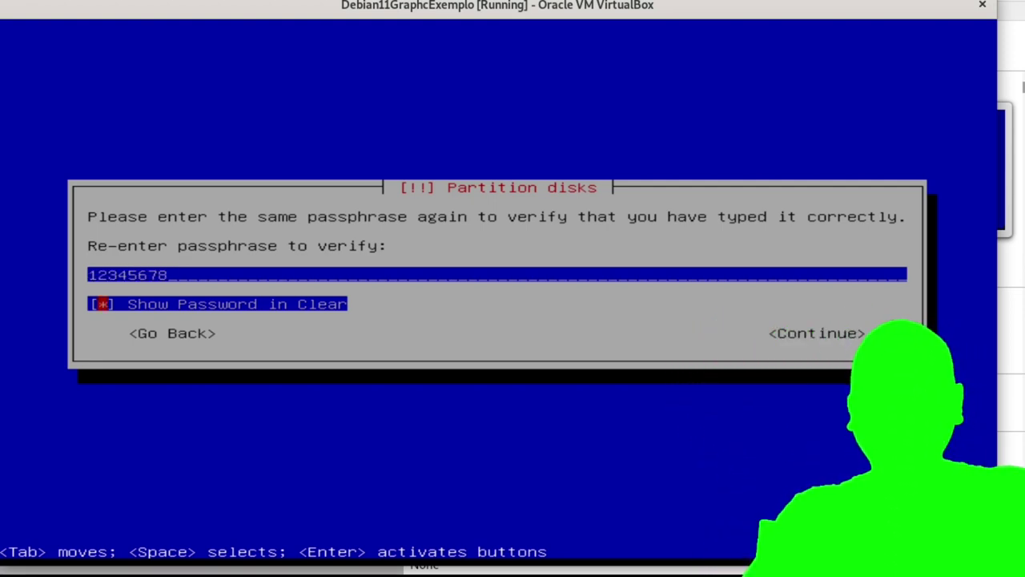
{"action": "key", "text": "Tab"}
{"action": "key", "text": "Return"}
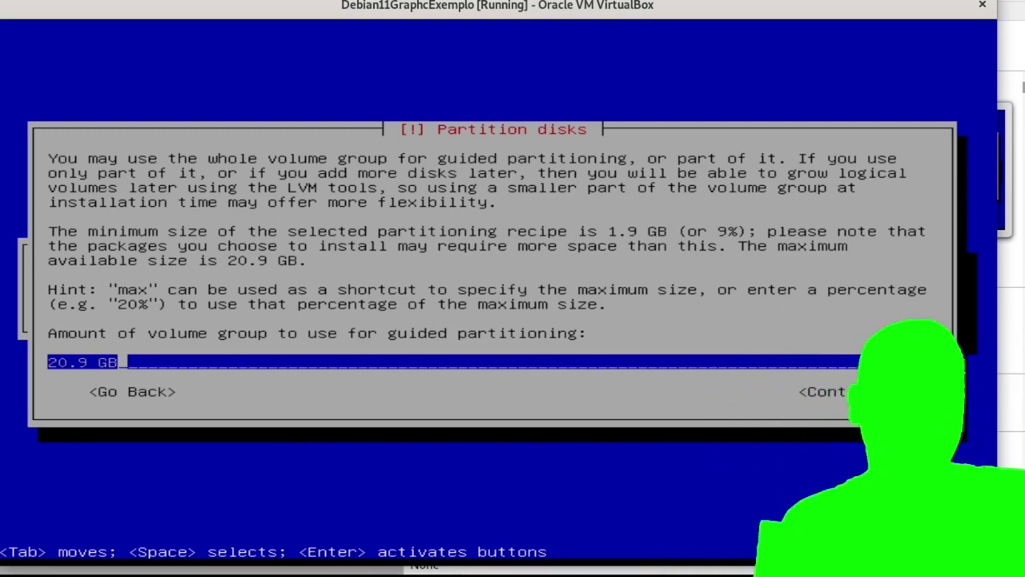
Keep the full 20.9 GB of the volume group for guided partitioning and continue.
{"action": "key", "text": "Tab"}
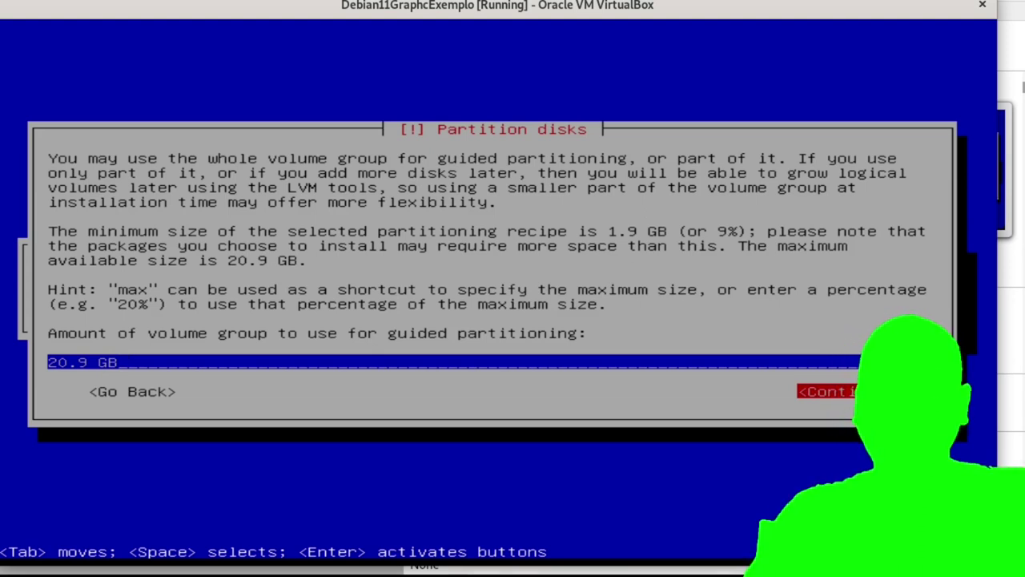
{"action": "key", "text": "Return"}
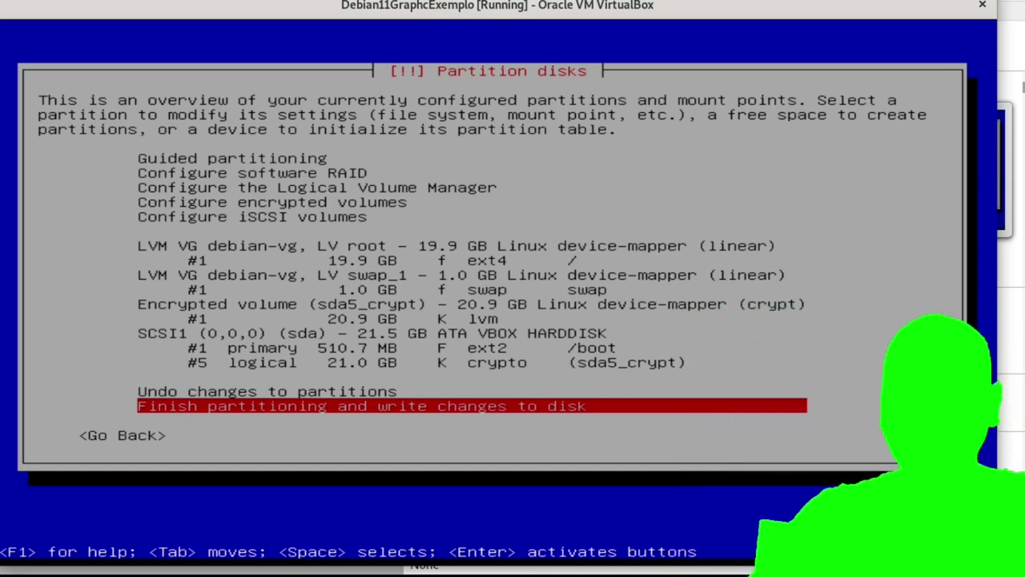
Choose 'Finish partitioning and write changes to disk' and select Yes in the confirmation.
{"action": "key", "text": "Up"}
{"action": "key", "text": "Down"}
{"action": "key", "text": "Return"}
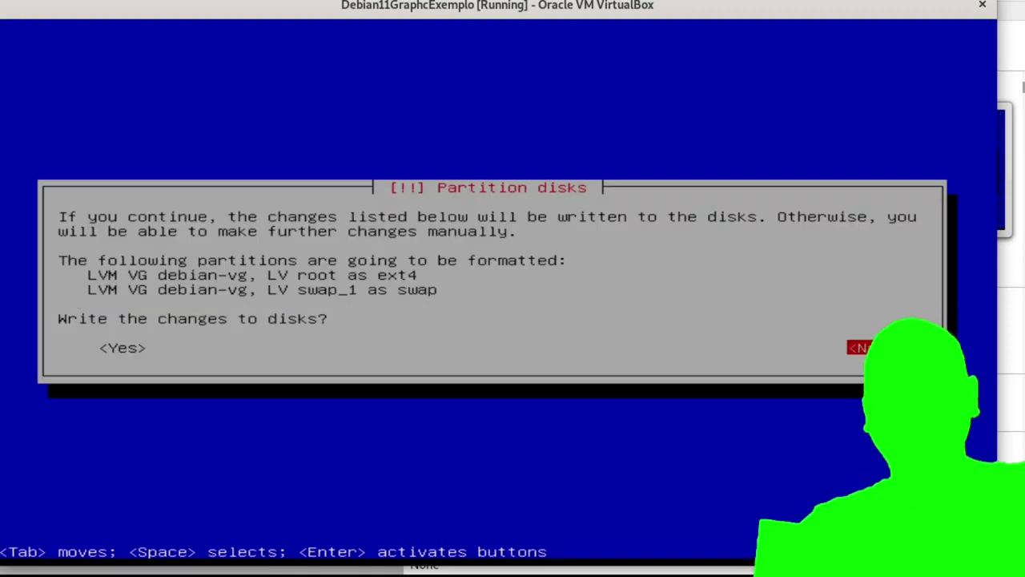
{"action": "key", "text": "Tab"}
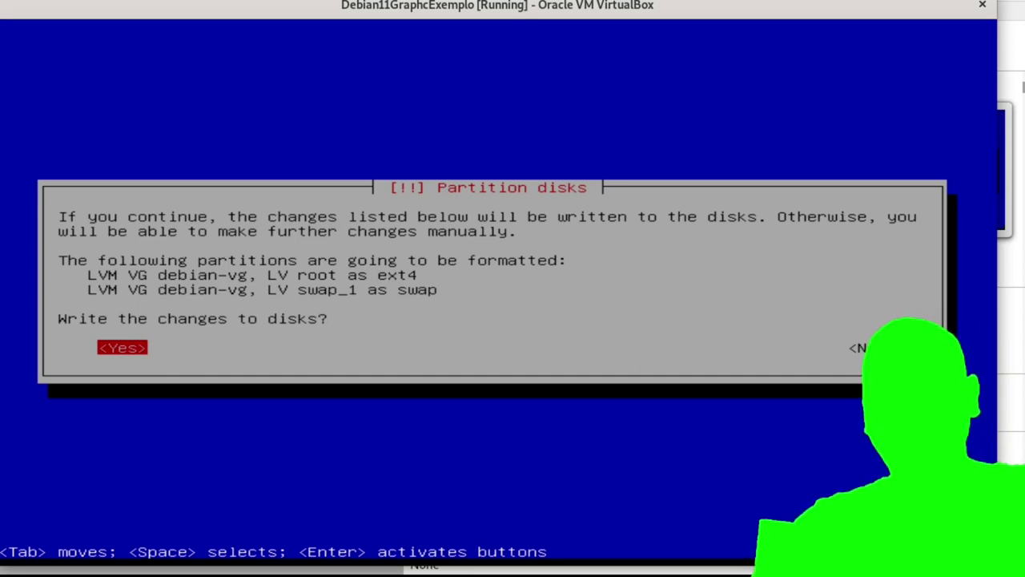
Confirm writing the changes so the root and swap volumes are formatted.
{"action": "key", "text": "Return"}
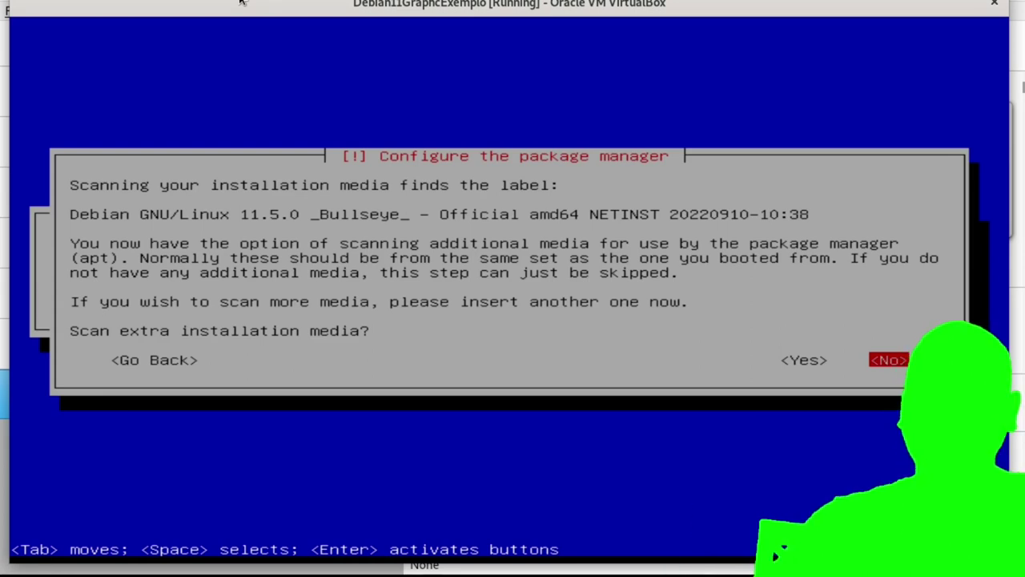
Skip scanning extra media, then pick Brazil as mirror country and deb.debian.org as mirror.
{"action": "key", "text": "Return"}
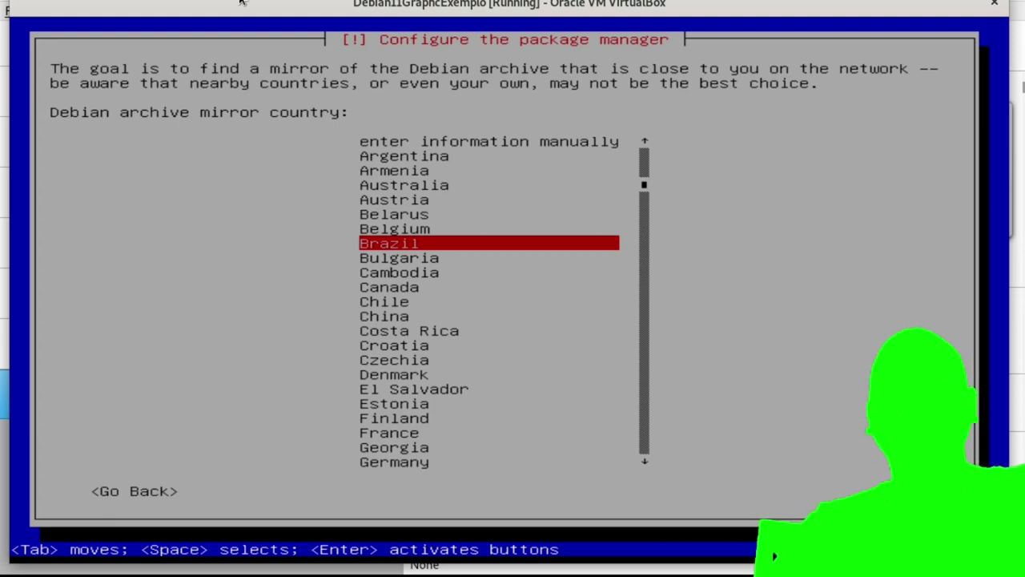
{"action": "key", "text": "Up"}
{"action": "key", "text": "Up"}
{"action": "key", "text": "Up"}
{"action": "key", "text": "Up"}
{"action": "key", "text": "Up"}
{"action": "key", "text": "Up"}
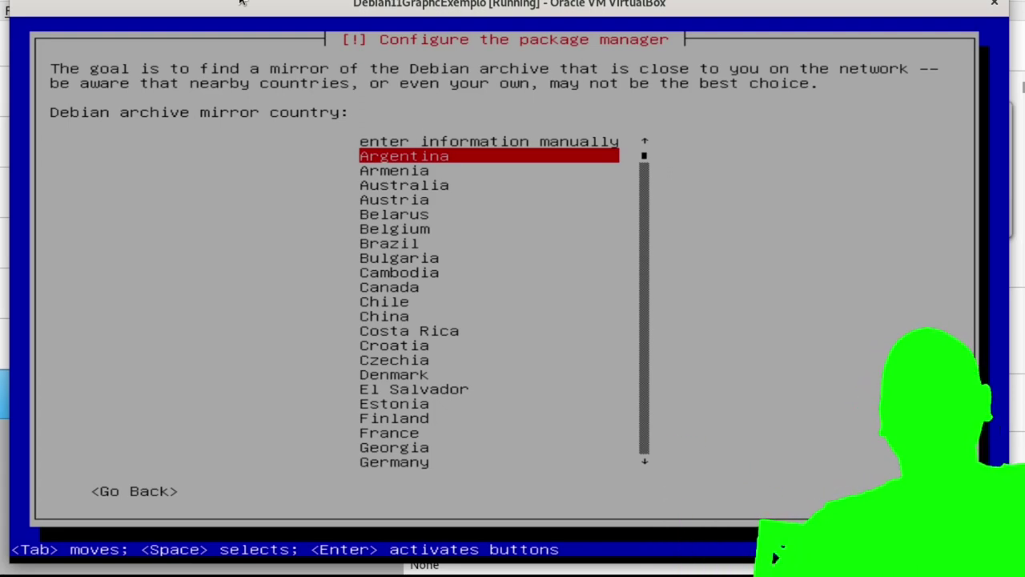
{"action": "key", "text": "Down"}
{"action": "key", "text": "Down"}
{"action": "key", "text": "Down"}
{"action": "key", "text": "Down"}
{"action": "key", "text": "Down"}
{"action": "key", "text": "Down"}
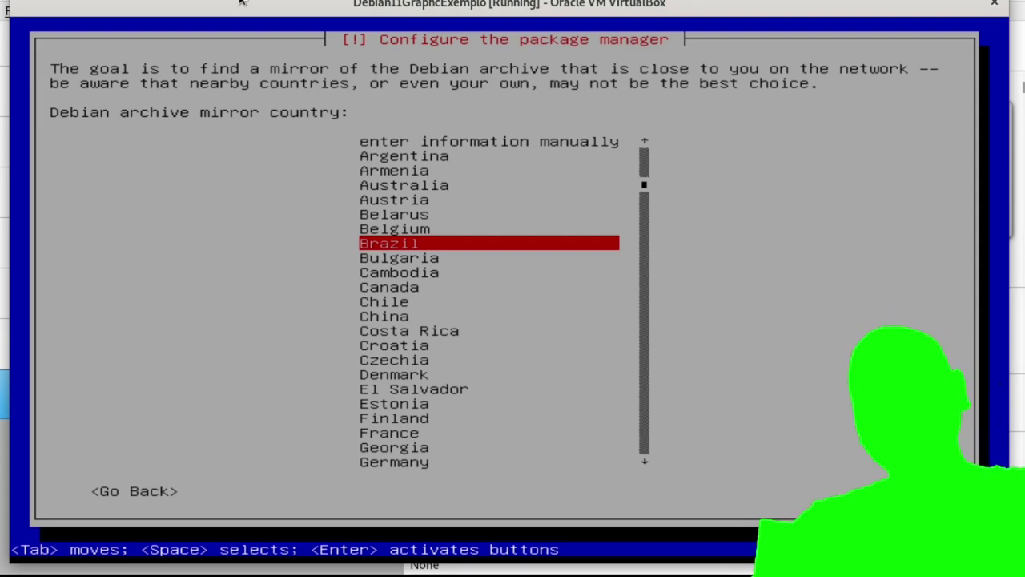
{"action": "key", "text": "Return"}
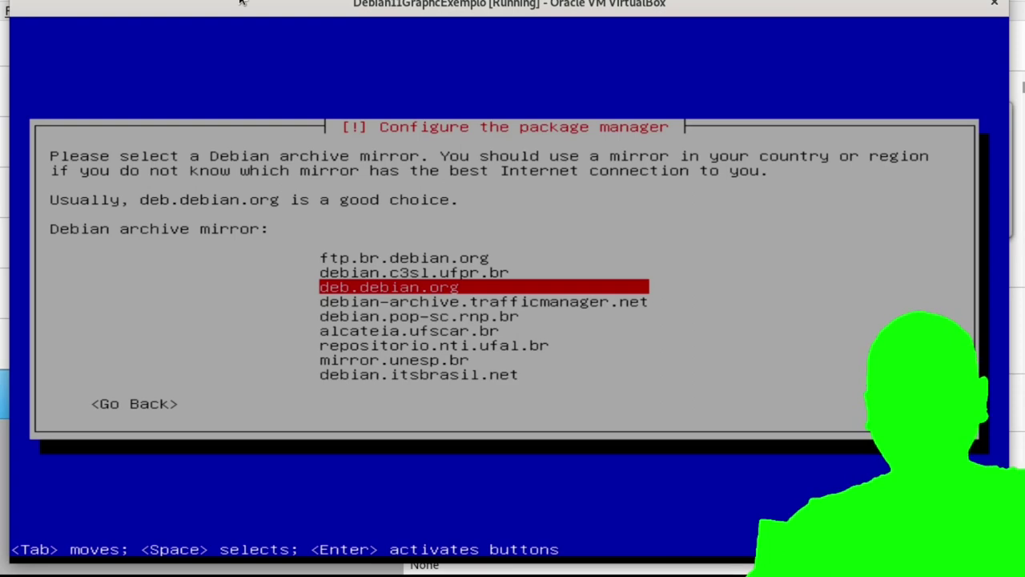
{"action": "key", "text": "Return"}
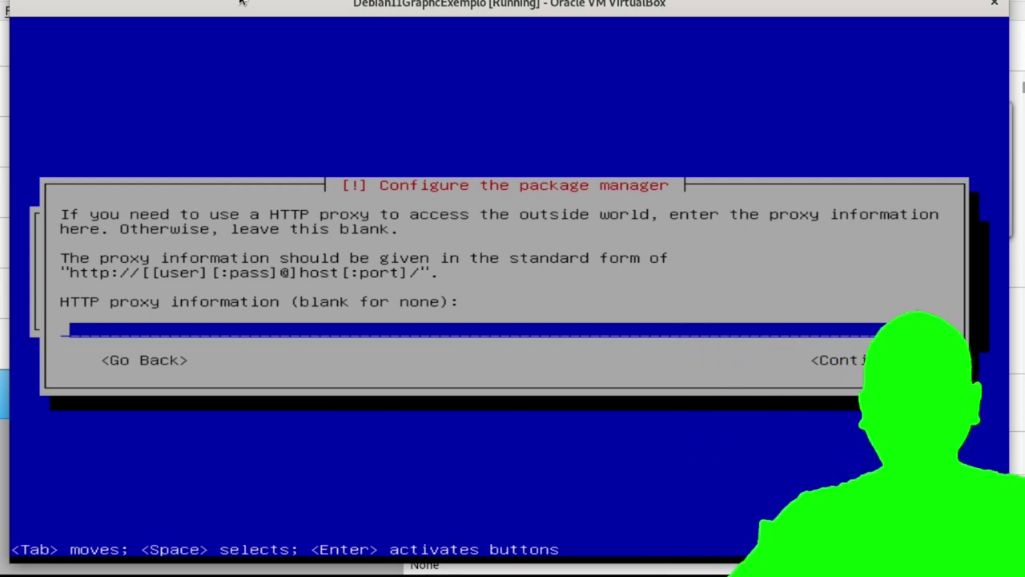
Leave the HTTP proxy field blank and continue.
{"action": "key", "text": "Return"}
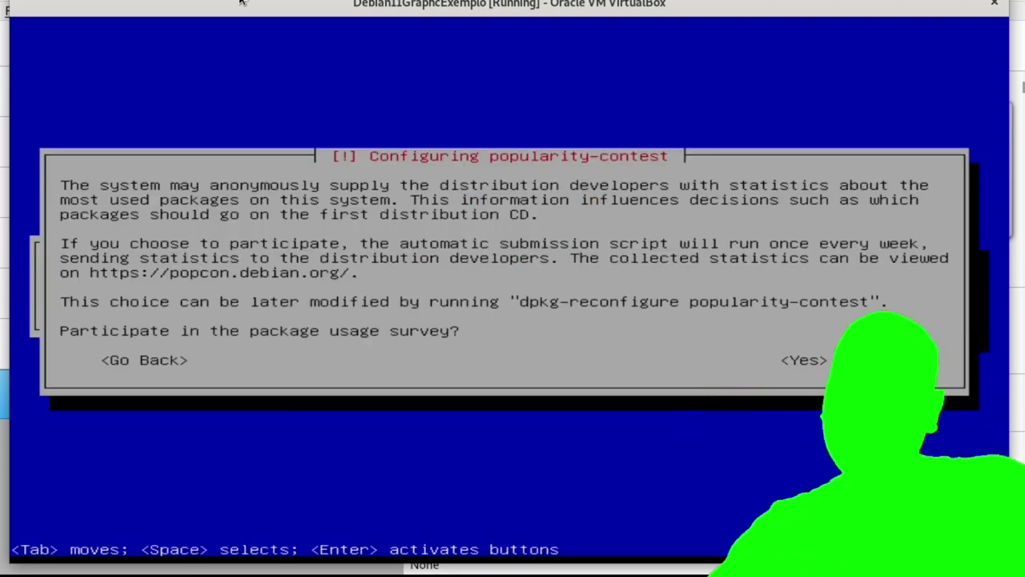
Answer the package usage survey, then untick GNOME and tick Xfce in Software selection.
{"action": "key", "text": "Return"}
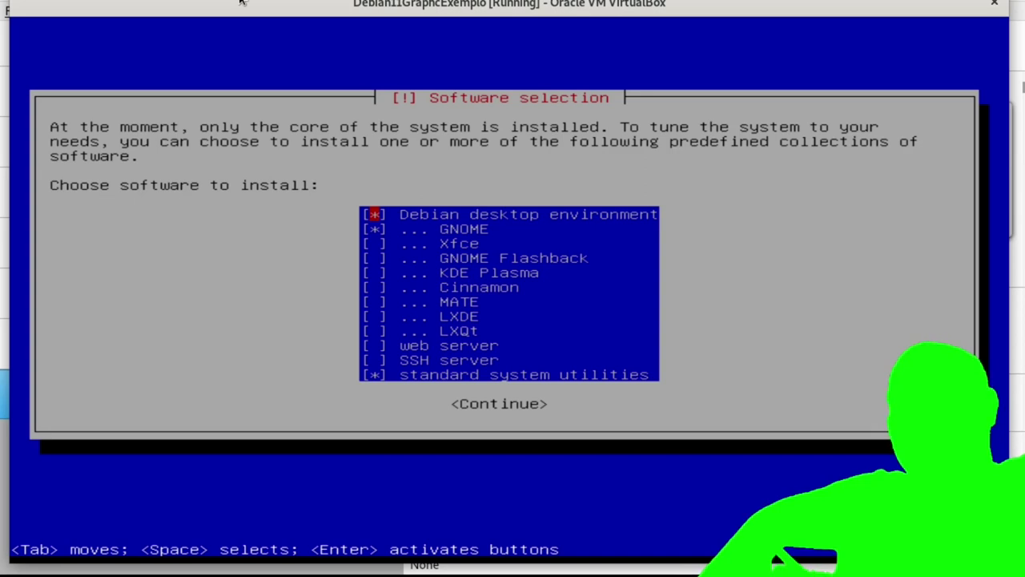
{"action": "key", "text": "Down"}
{"action": "key", "text": "space"}
{"action": "key", "text": "Down"}
{"action": "key", "text": "space"}
Review the remaining collections, keeping desktop environment and standard utilities, and accept the selection.
{"action": "key", "text": "Down"}
{"action": "key", "text": "Down"}
{"action": "key", "text": "Up"}
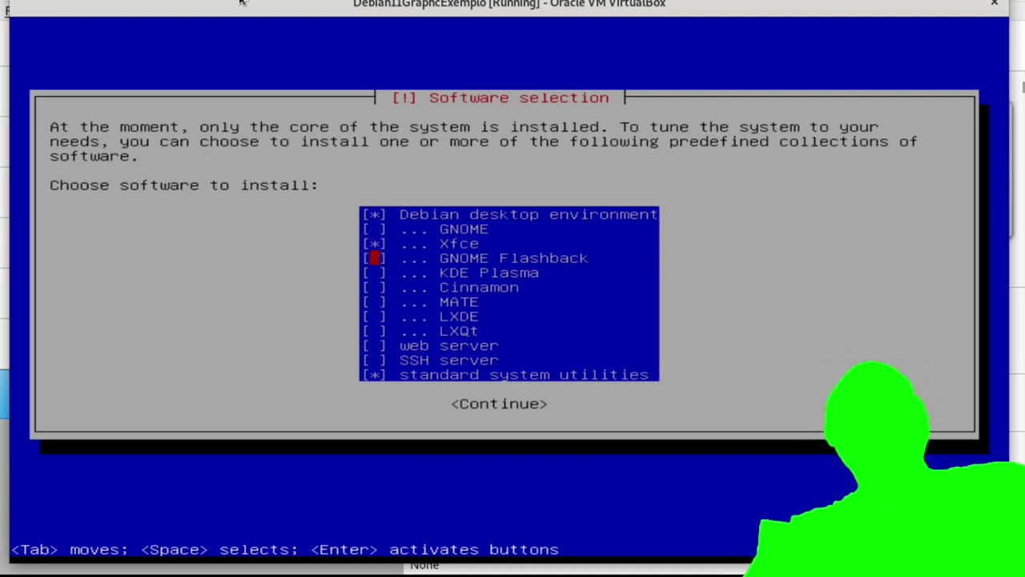
{"action": "key", "text": "Down"}
{"action": "key", "text": "Down"}
{"action": "key", "text": "Down"}
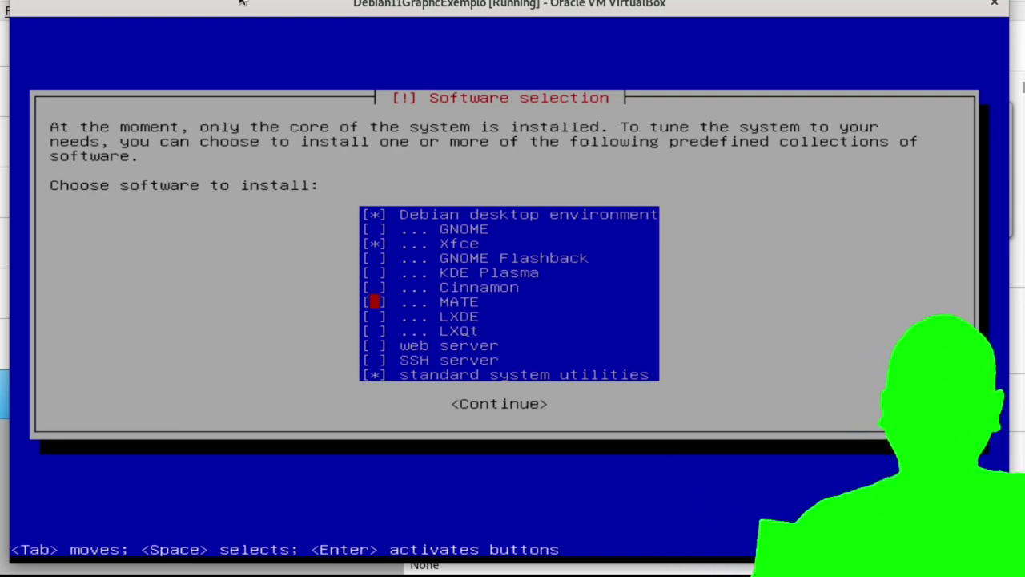
{"action": "key", "text": "Up"}
{"action": "key", "text": "Up"}
{"action": "key", "text": "Up"}
{"action": "key", "text": "Up"}
{"action": "key", "text": "Up"}
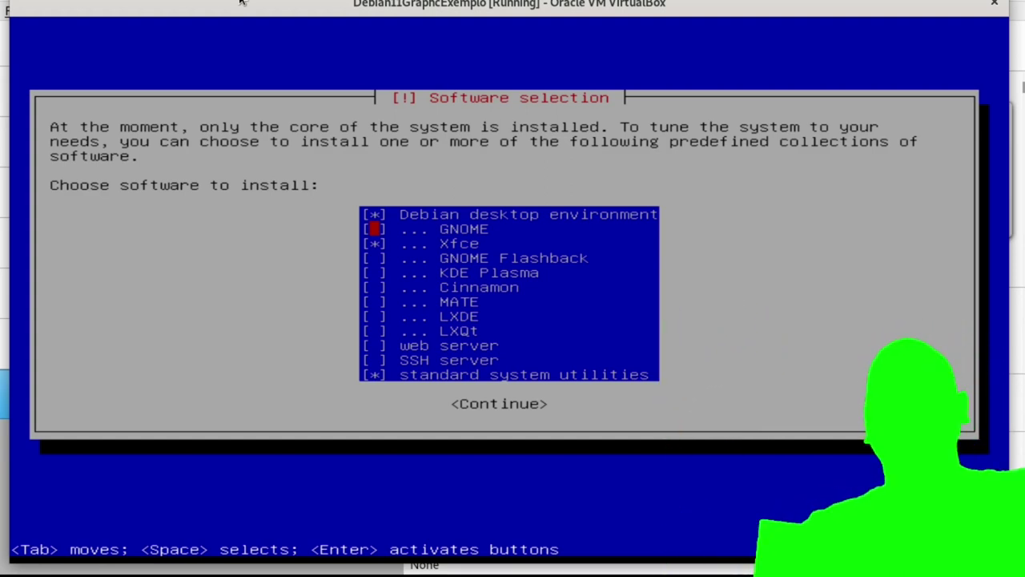
{"action": "key", "text": "Down"}
{"action": "key", "text": "Down"}
{"action": "key", "text": "Down"}
{"action": "key", "text": "Down"}
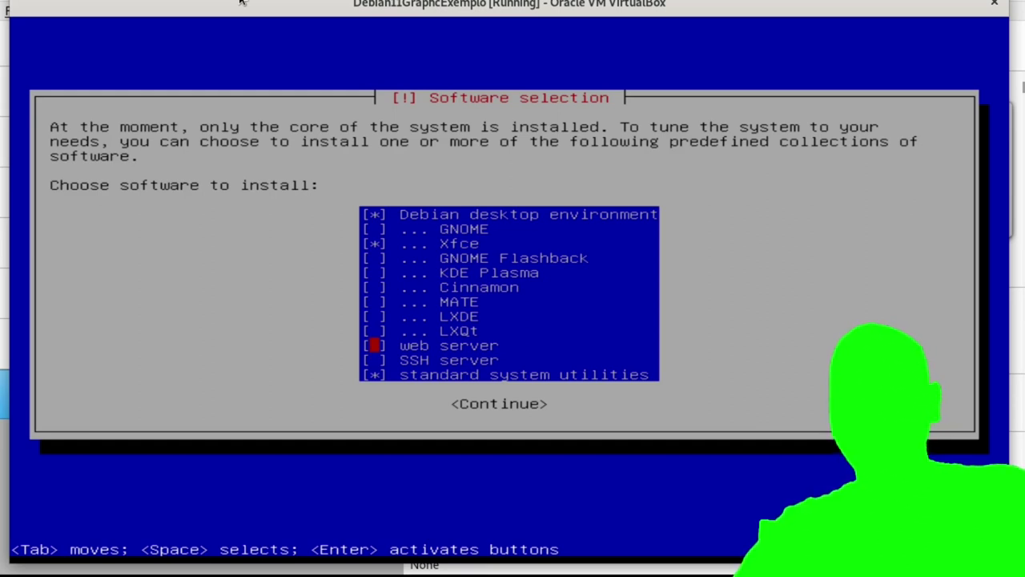
{"action": "key", "text": "Up"}
{"action": "key", "text": "Up"}
{"action": "key", "text": "Up"}
{"action": "key", "text": "Up"}
{"action": "key", "text": "Up"}
{"action": "key", "text": "Up"}
{"action": "key", "text": "Up"}
{"action": "key", "text": "Up"}
{"action": "key", "text": "Up"}
{"action": "key", "text": "Up"}
{"action": "key", "text": "Up"}
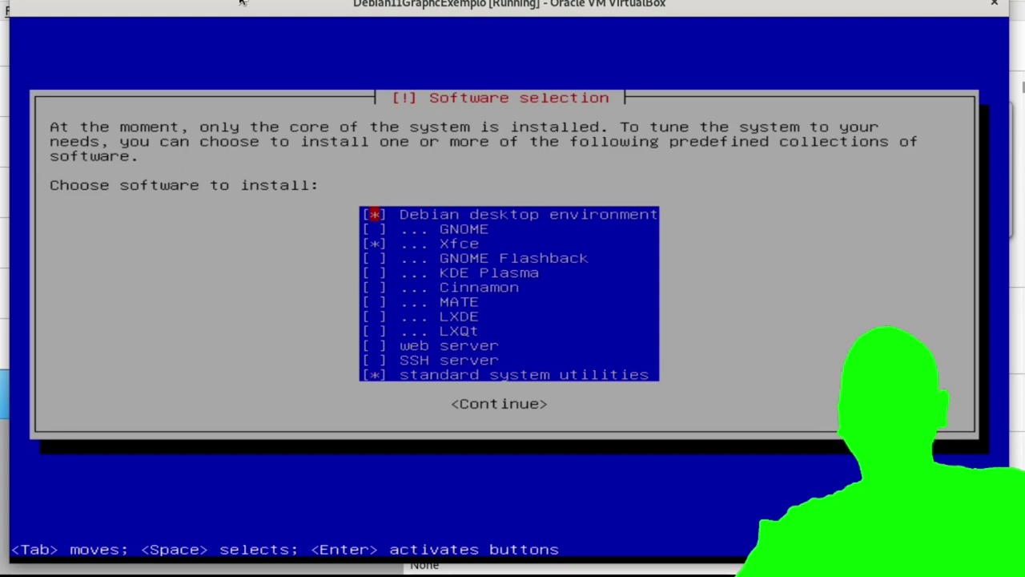
{"action": "key", "text": "Down"}
{"action": "key", "text": "Down"}
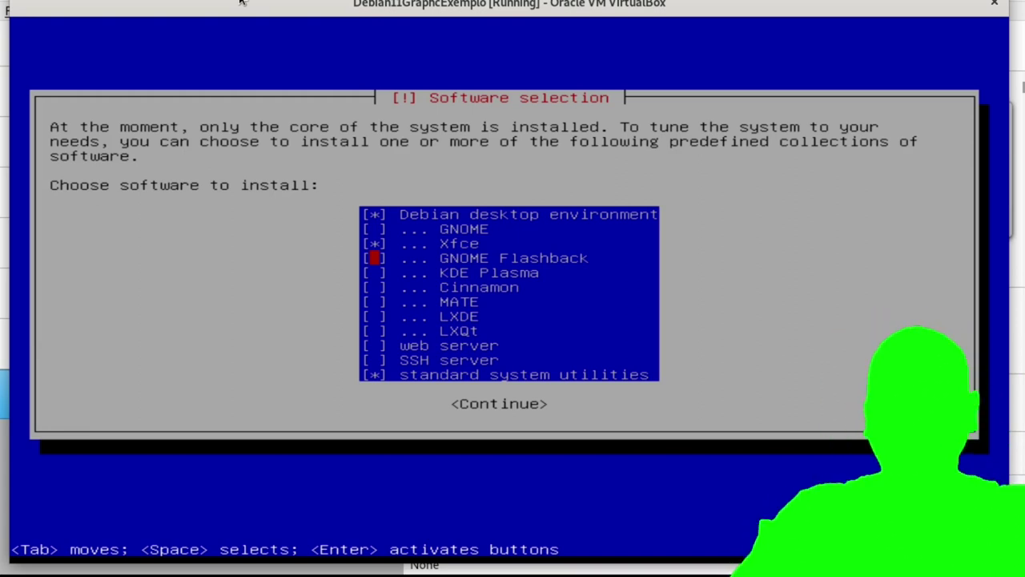
{"action": "key", "text": "Tab"}
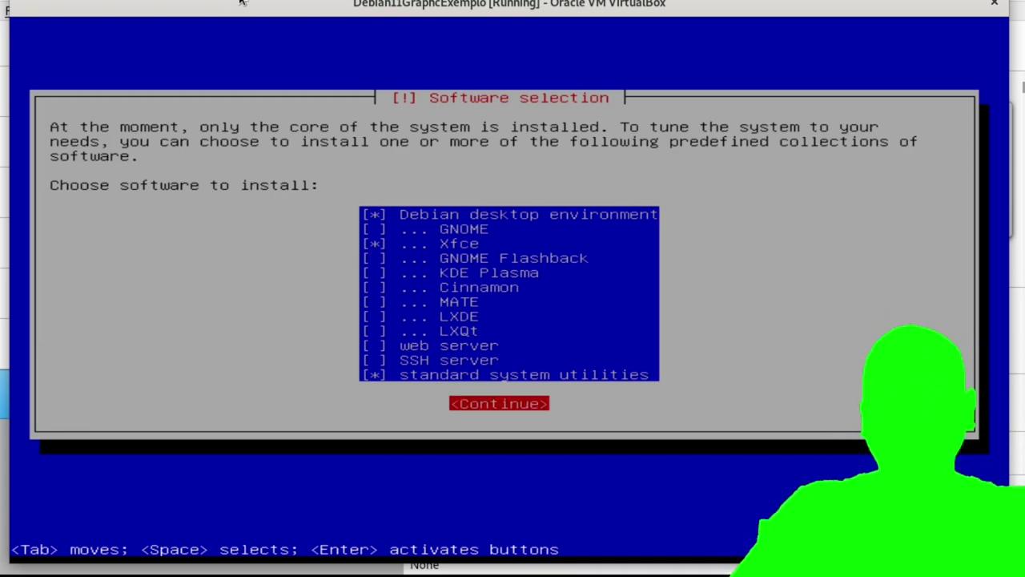
{"action": "key", "text": "Return"}
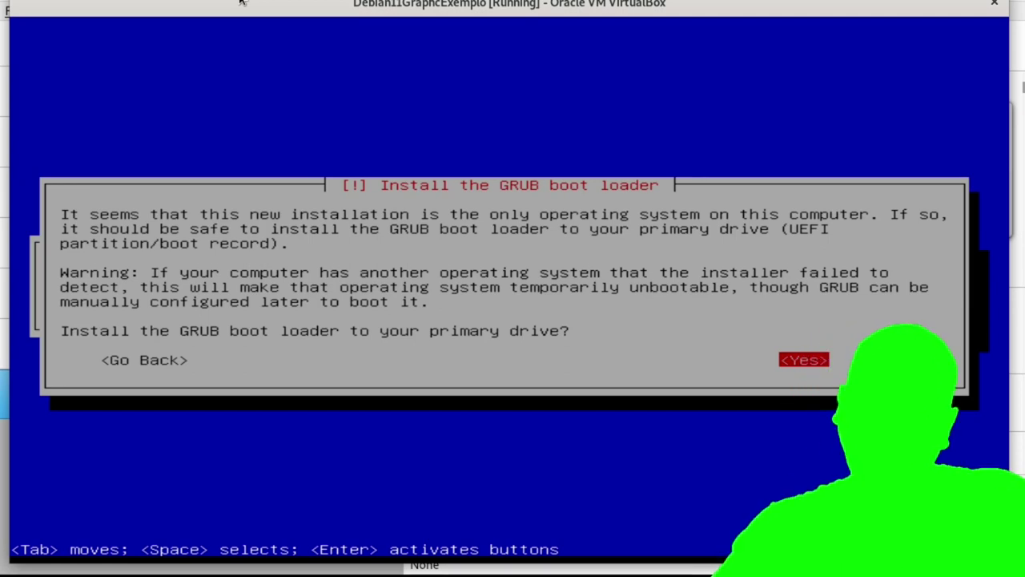
Agree to install GRUB to the primary drive and choose /dev/sda as its device.
{"action": "key", "text": "Return"}
{"action": "key", "text": "Down"}
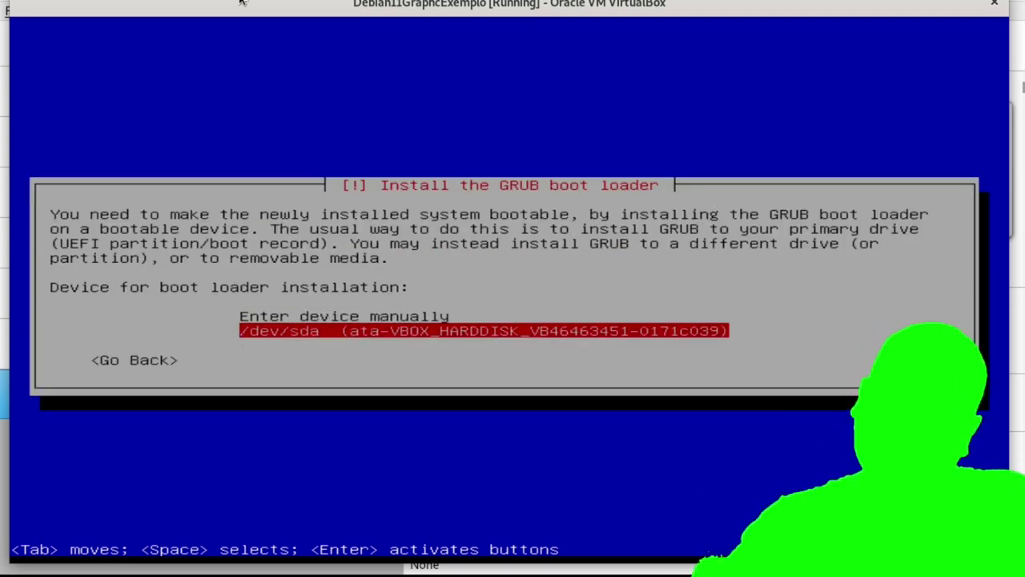
{"action": "key", "text": "Return"}
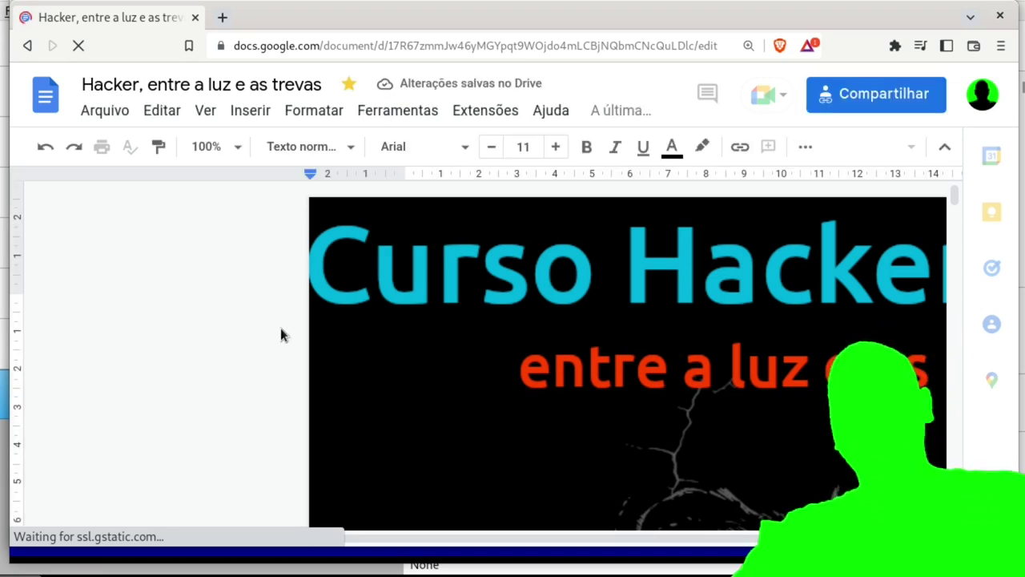
Jump to section 2.3 Ambiente protegido por TOR com Whonix in the course document.
{"action": "scroll", "coordinate": [154, 322], "scroll_direction": "down", "scroll_amount": 5}
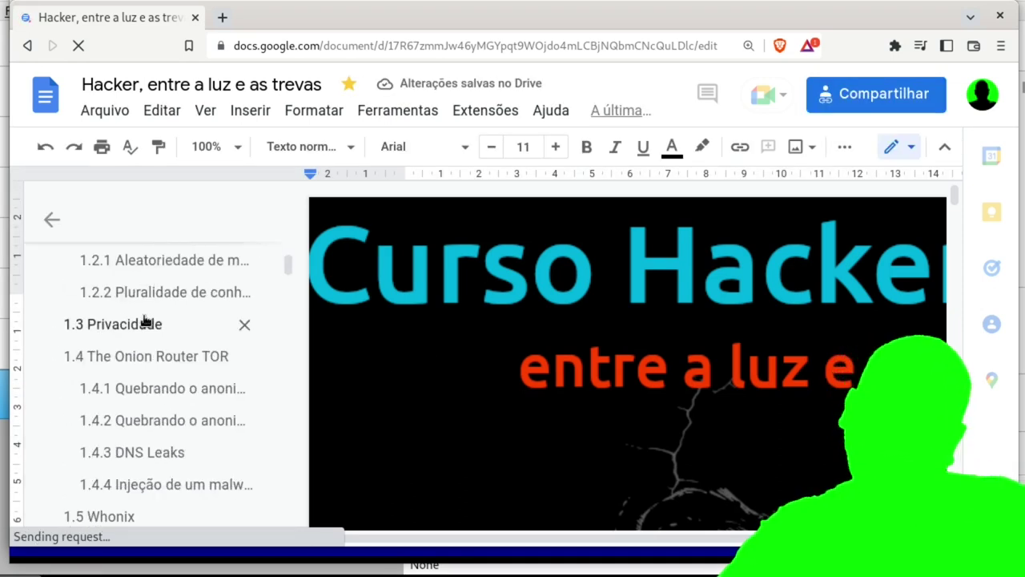
{"action": "scroll", "coordinate": [137, 341], "scroll_direction": "up", "scroll_amount": 2}
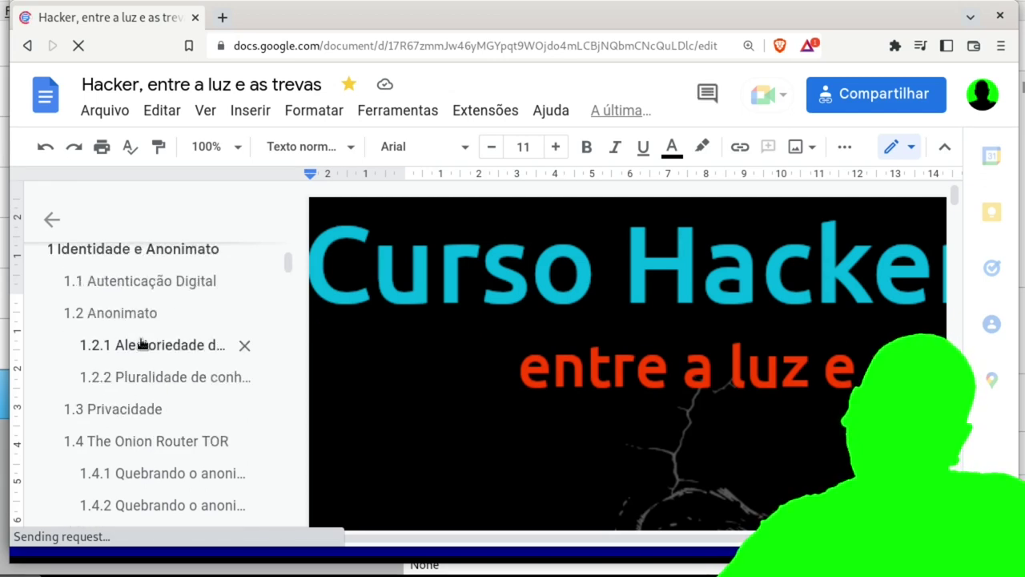
{"action": "scroll", "coordinate": [143, 342], "scroll_direction": "down", "scroll_amount": 1}
{"action": "scroll", "coordinate": [160, 400], "scroll_direction": "down", "scroll_amount": 1}
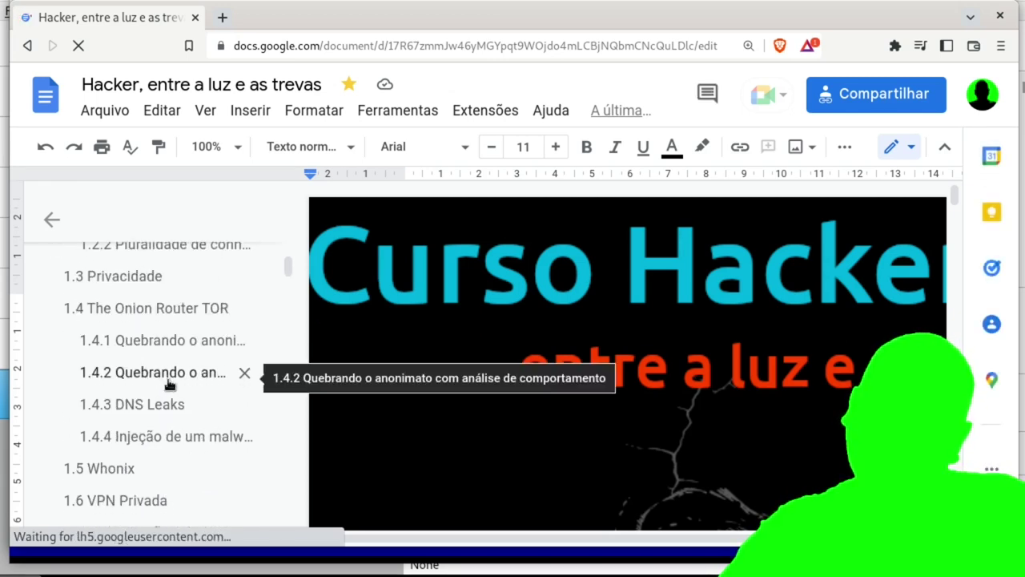
{"action": "scroll", "coordinate": [168, 382], "scroll_direction": "down", "scroll_amount": 3}
{"action": "scroll", "coordinate": [170, 382], "scroll_direction": "down", "scroll_amount": 6}
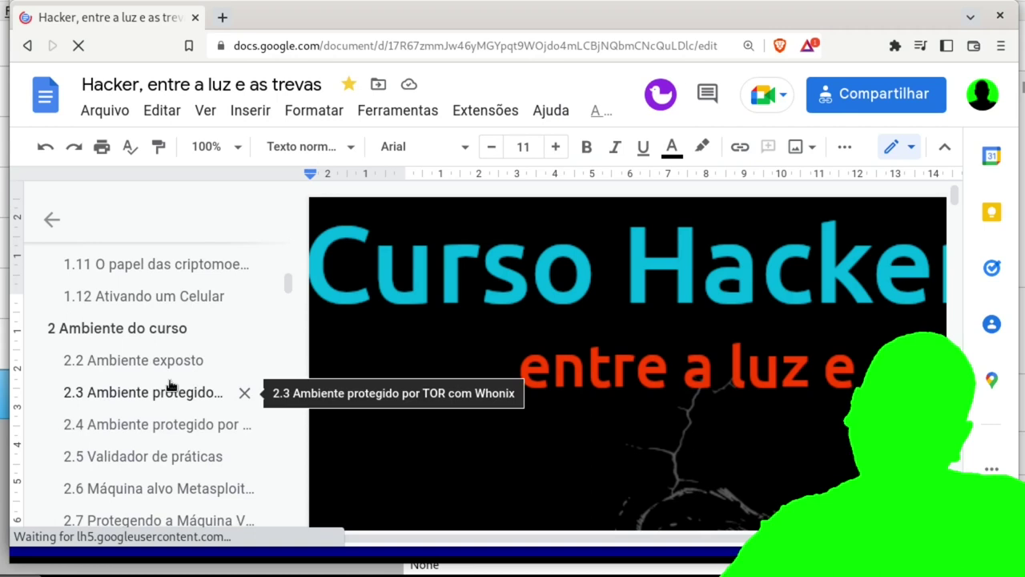
{"action": "left_click", "coordinate": [181, 362]}
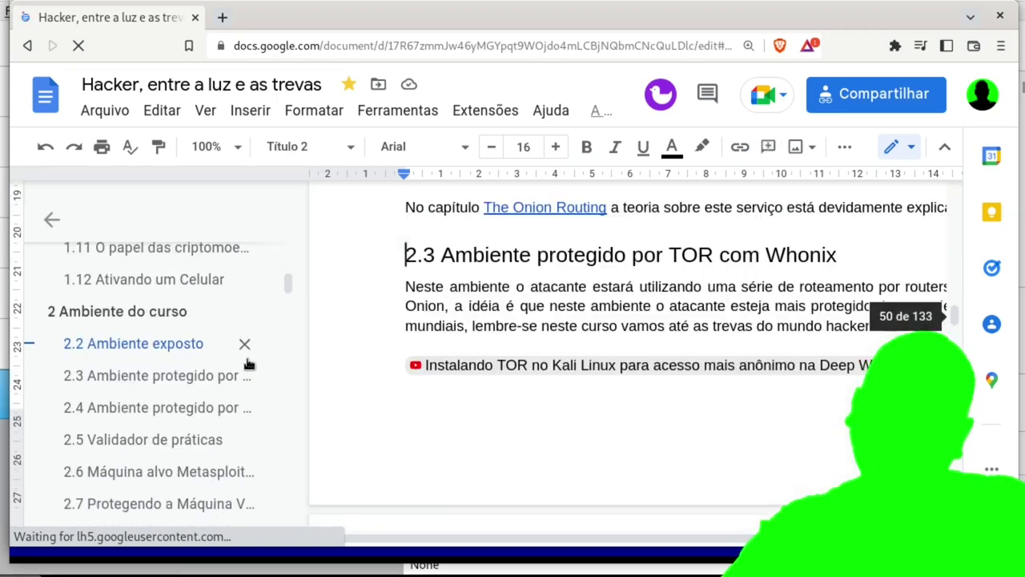
Read through section 2.3, then jump to 2.4 Ambiente protegido por VPN Privada.
{"action": "scroll", "coordinate": [637, 433], "scroll_direction": "down", "scroll_amount": 6}
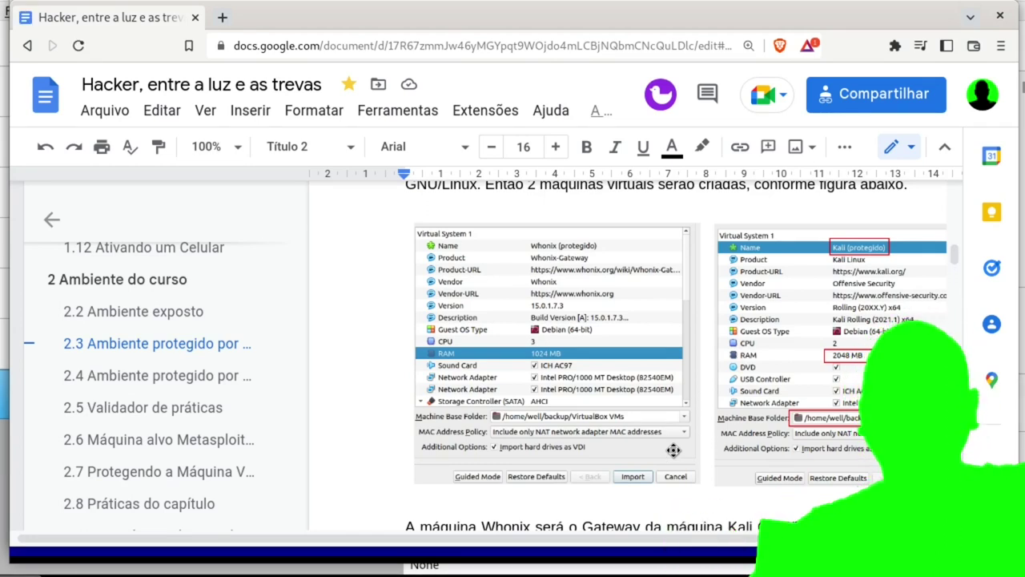
{"action": "scroll", "coordinate": [674, 451], "scroll_direction": "down", "scroll_amount": 4}
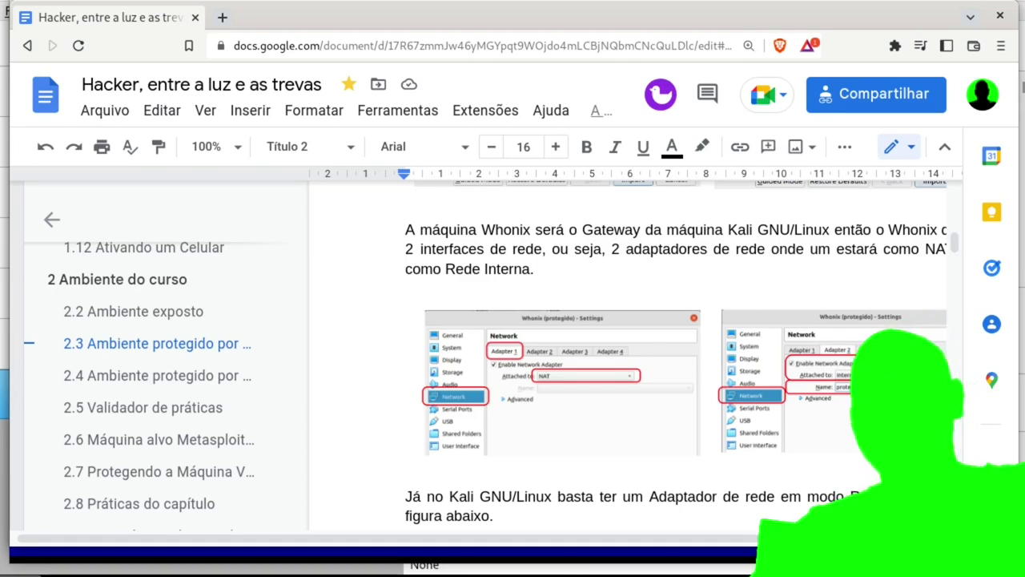
{"action": "scroll", "coordinate": [606, 446], "scroll_direction": "down", "scroll_amount": 8}
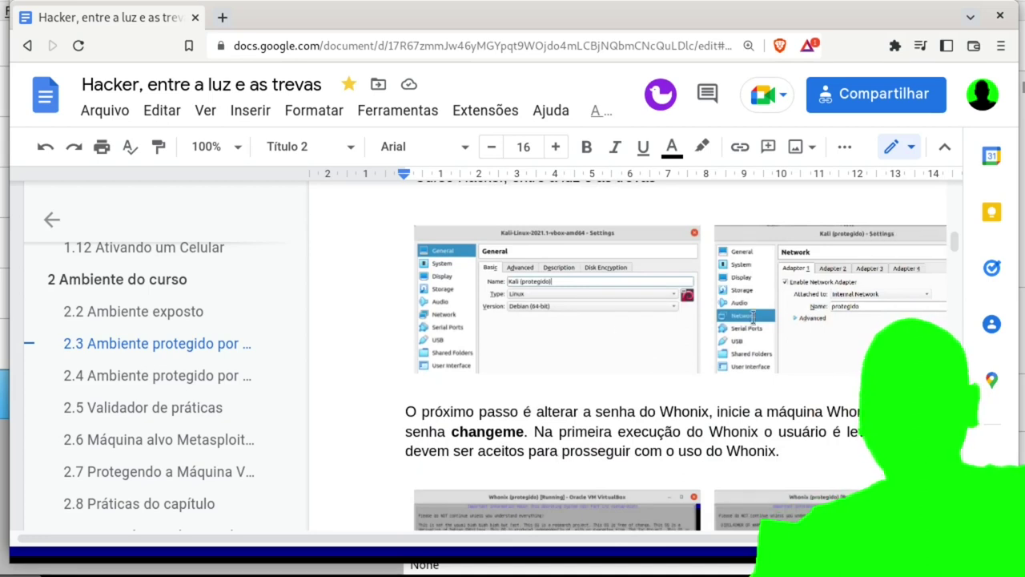
{"action": "scroll", "coordinate": [701, 442], "scroll_direction": "down", "scroll_amount": 7}
{"action": "scroll", "coordinate": [547, 345], "scroll_direction": "down", "scroll_amount": 10}
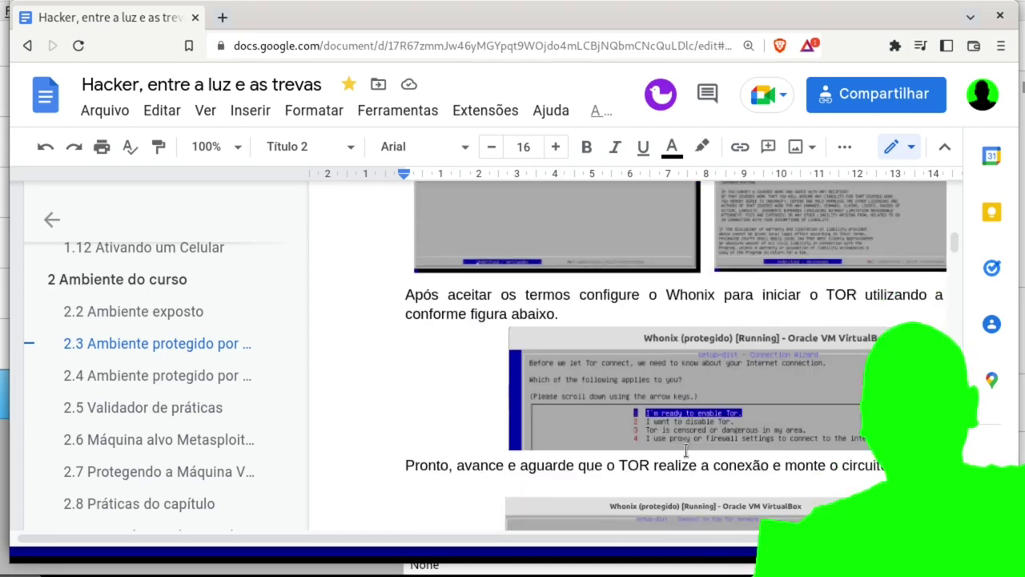
{"action": "scroll", "coordinate": [686, 459], "scroll_direction": "down", "scroll_amount": 5}
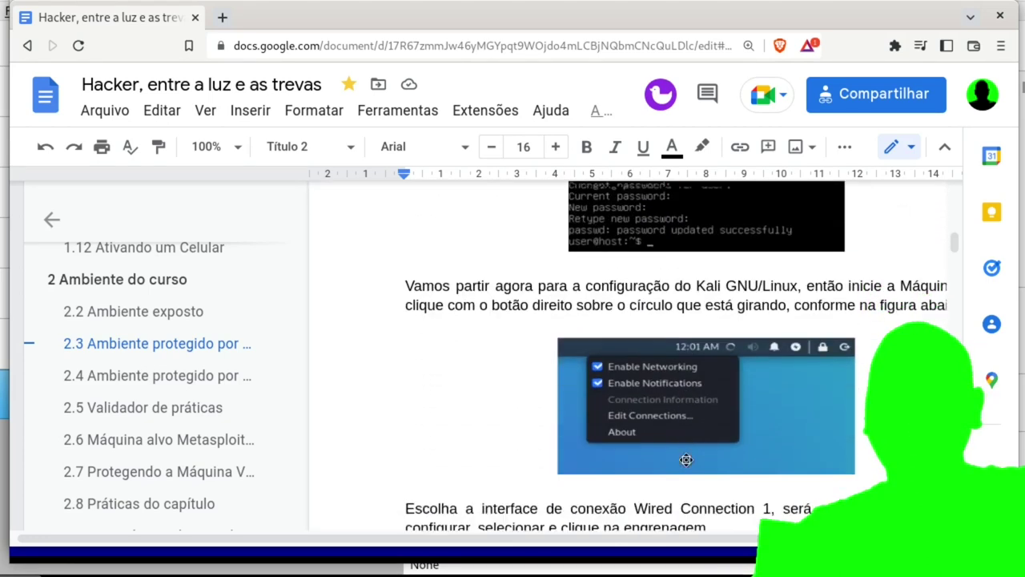
{"action": "scroll", "coordinate": [686, 459], "scroll_direction": "down", "scroll_amount": 5}
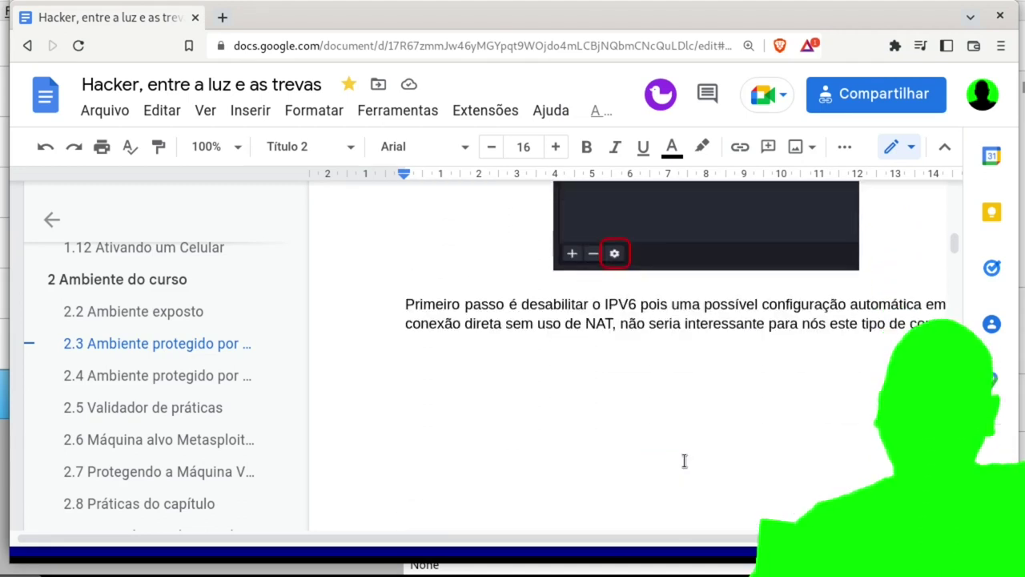
{"action": "scroll", "coordinate": [669, 329], "scroll_direction": "down", "scroll_amount": 4}
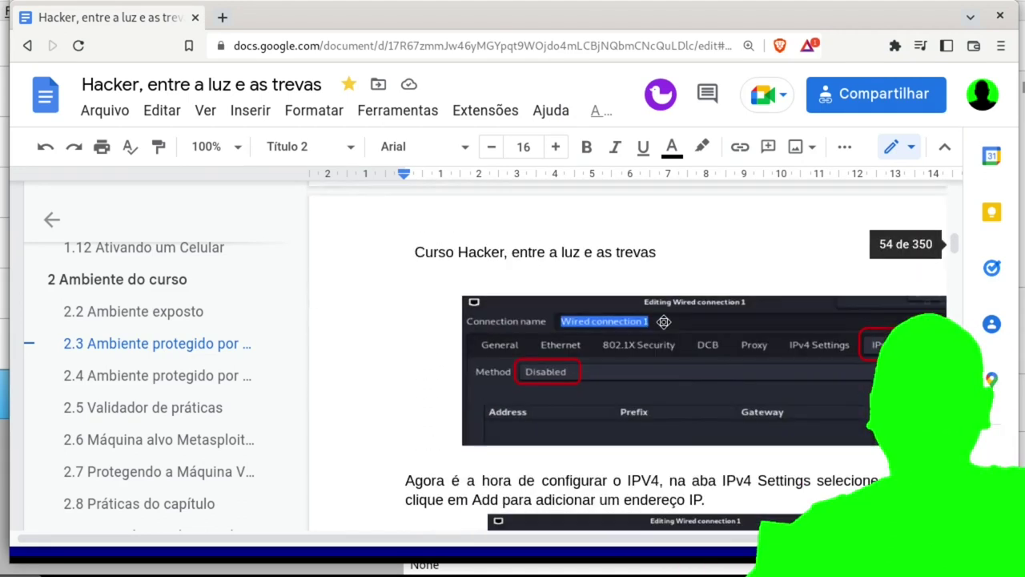
{"action": "left_click", "coordinate": [183, 375]}
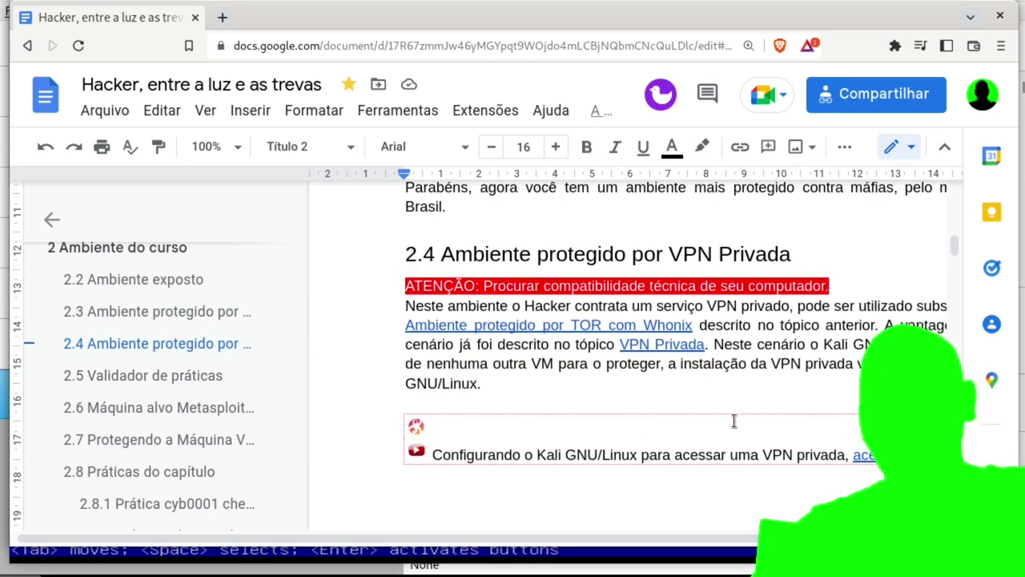
{"action": "scroll", "coordinate": [734, 421], "scroll_direction": "down", "scroll_amount": 3}
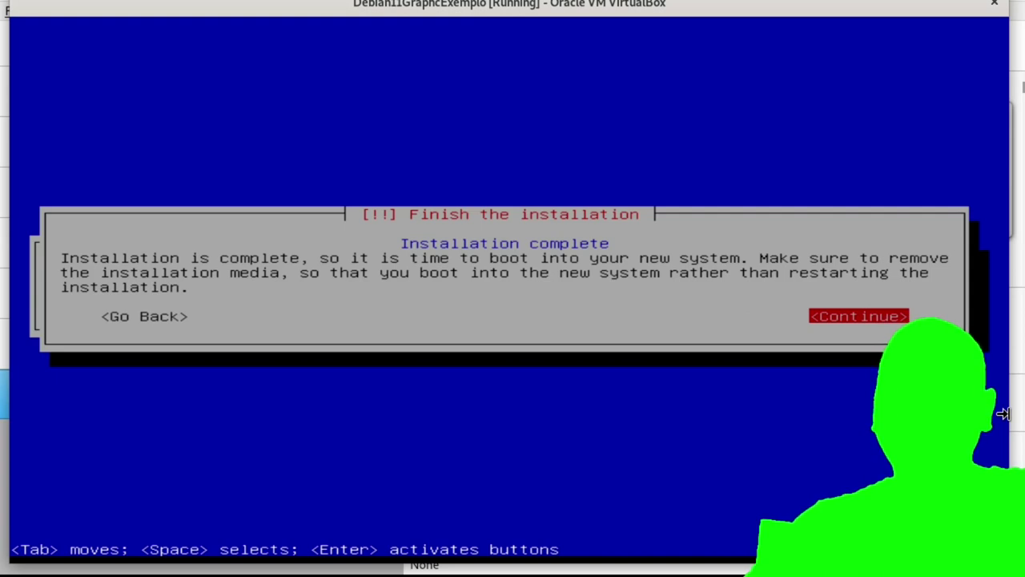
Continue past Installation complete so the VM finishes setup and reboots.
{"action": "key", "text": "Return"}
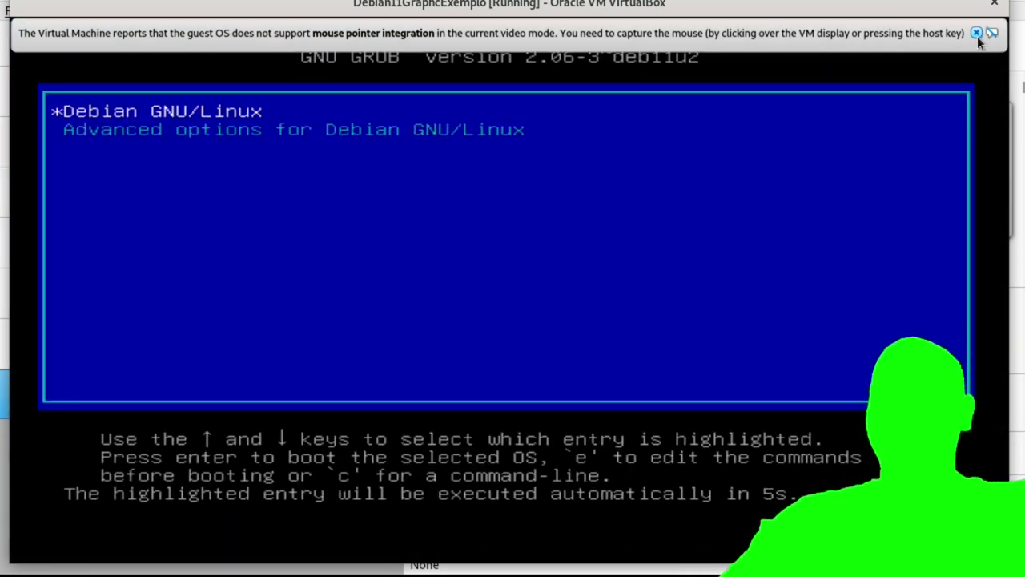
Boot Debian straight from the GRUB menu and dismiss the mouse-integration notices.
{"action": "left_click", "coordinate": [977, 33]}
{"action": "key", "text": "Return"}
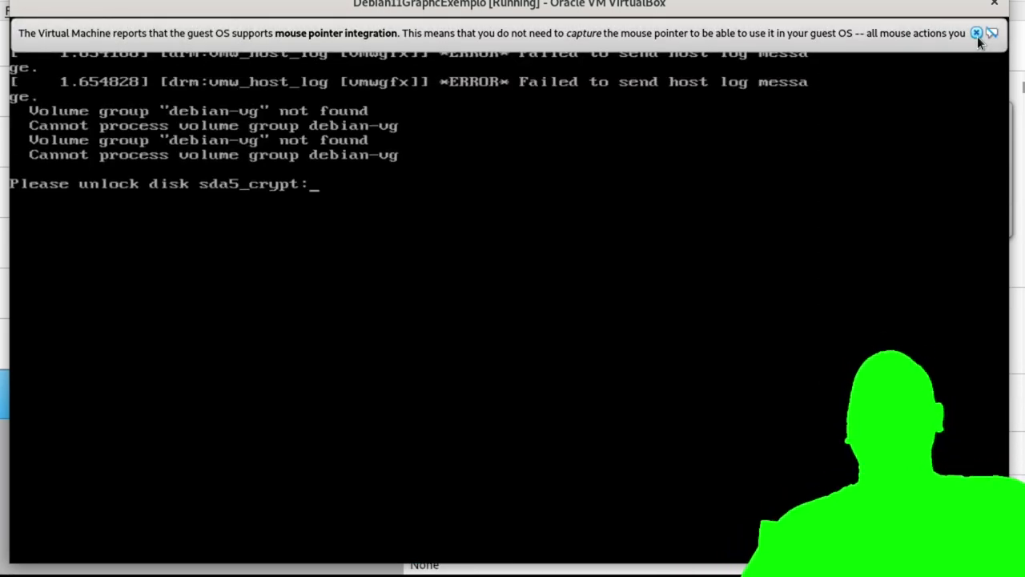
{"action": "left_click", "coordinate": [976, 34]}
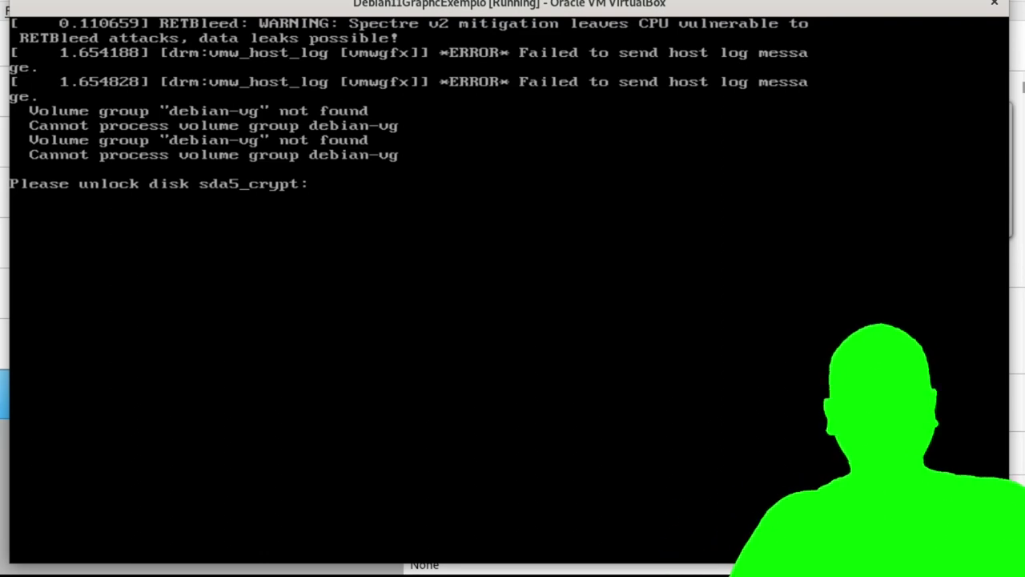
Enter the sda5_crypt disk passphrase, retrying once, and submit it to continue booting.
{"action": "type", "text": "************"}
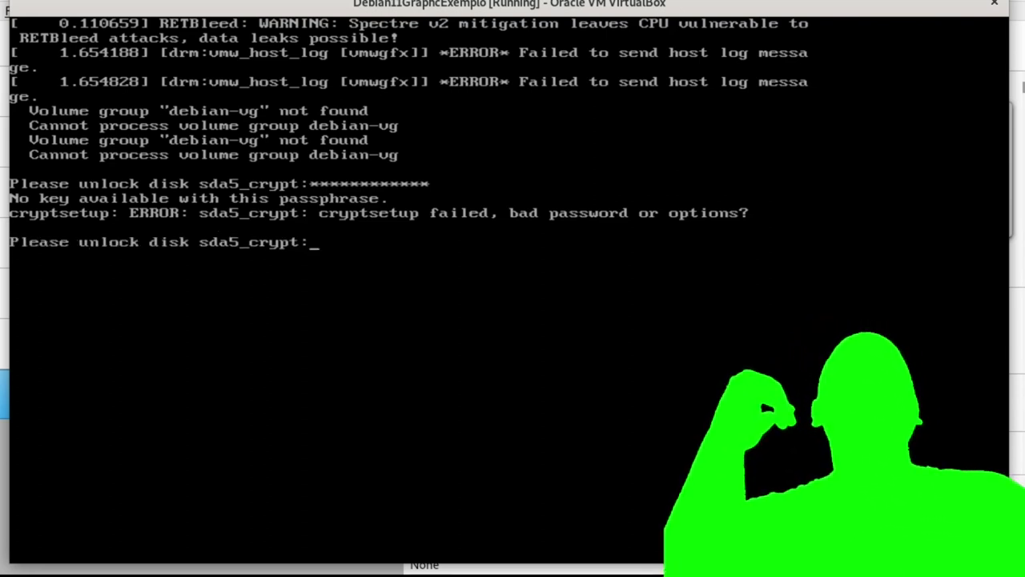
{"action": "type", "text": "*"}
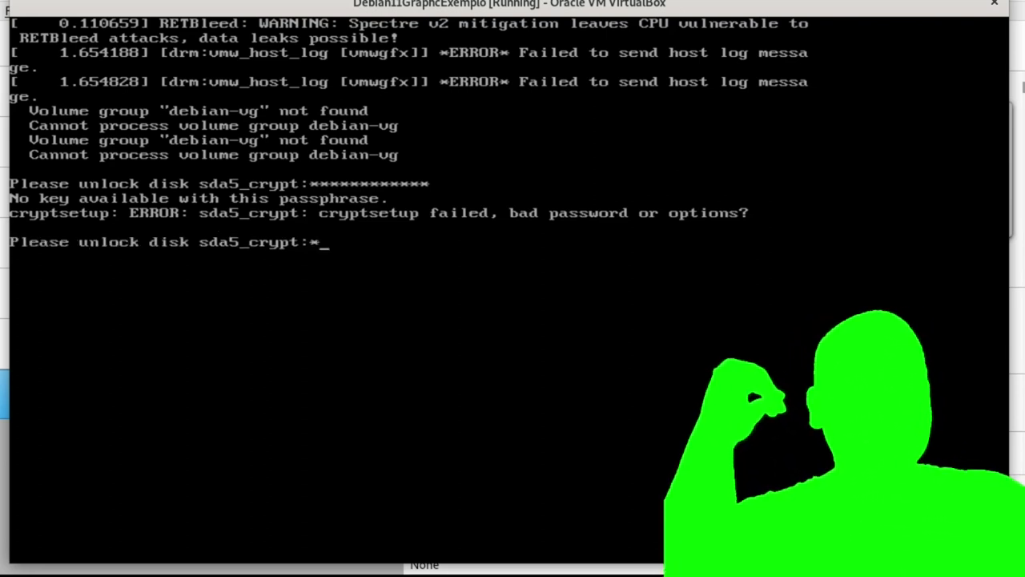
{"action": "type", "text": "*******"}
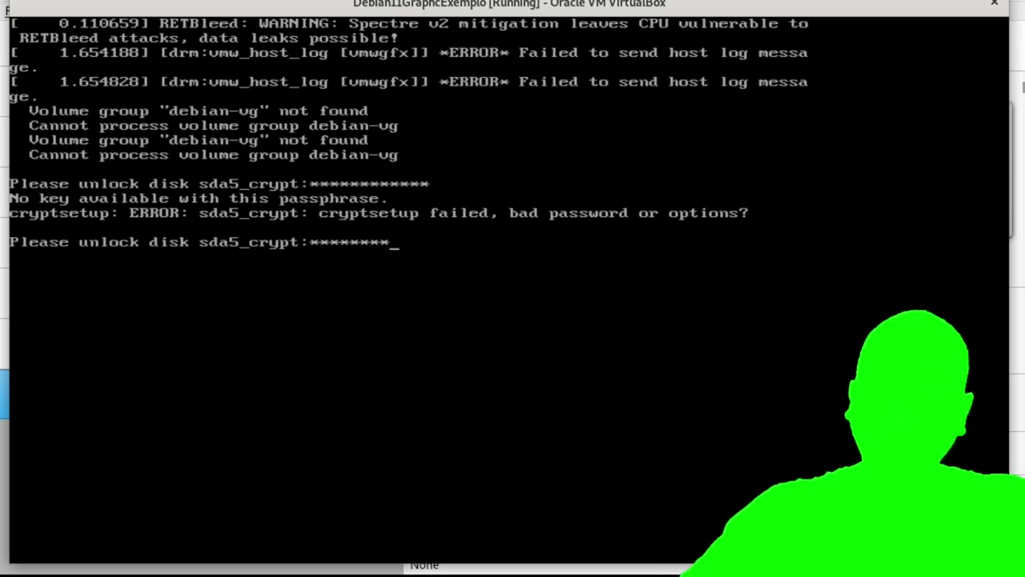
{"action": "key", "text": "Return"}
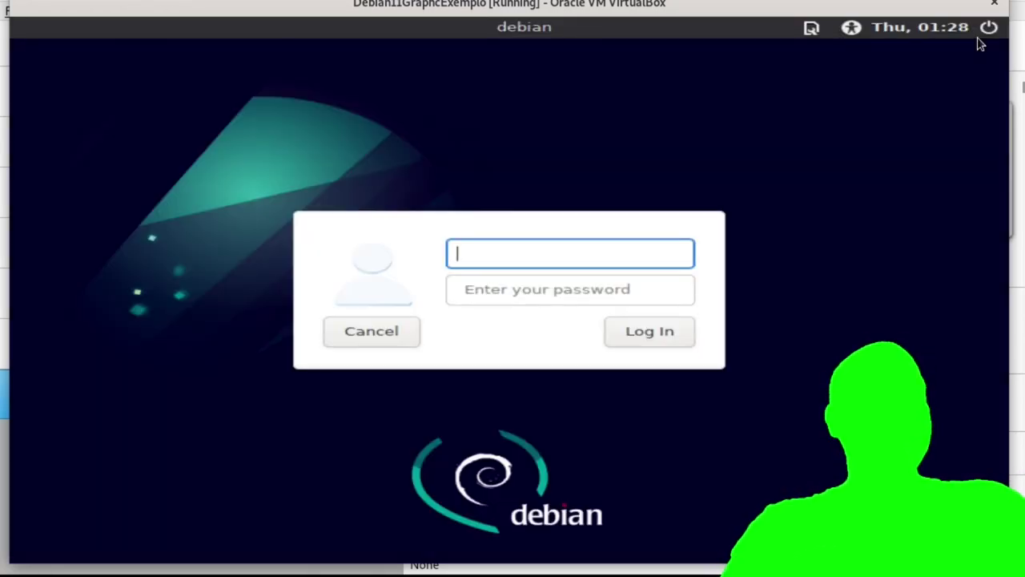
Log into the Xfce session with the user account's username and password.
{"action": "type", "text": "usuario"}
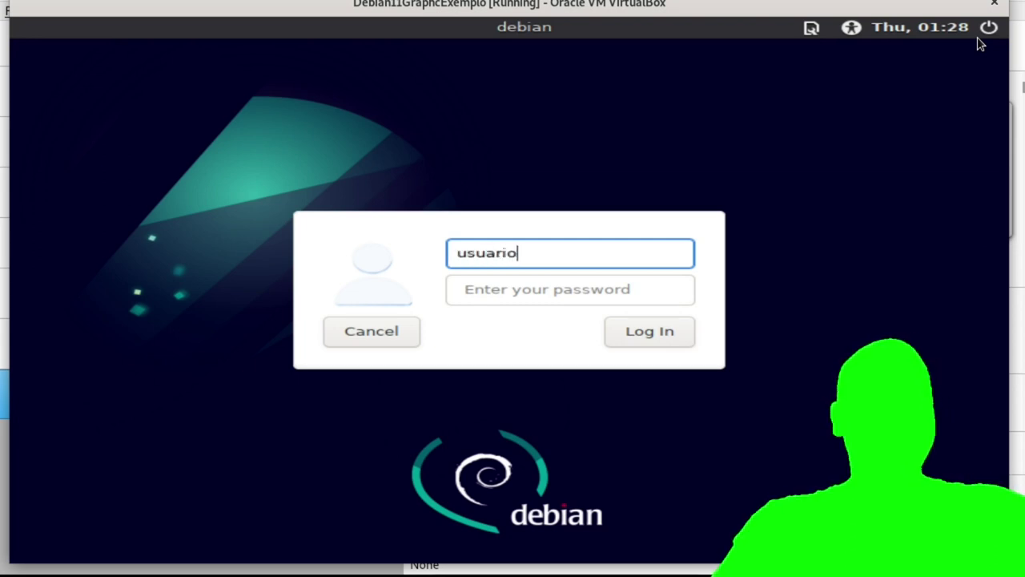
{"action": "key", "text": "Tab"}
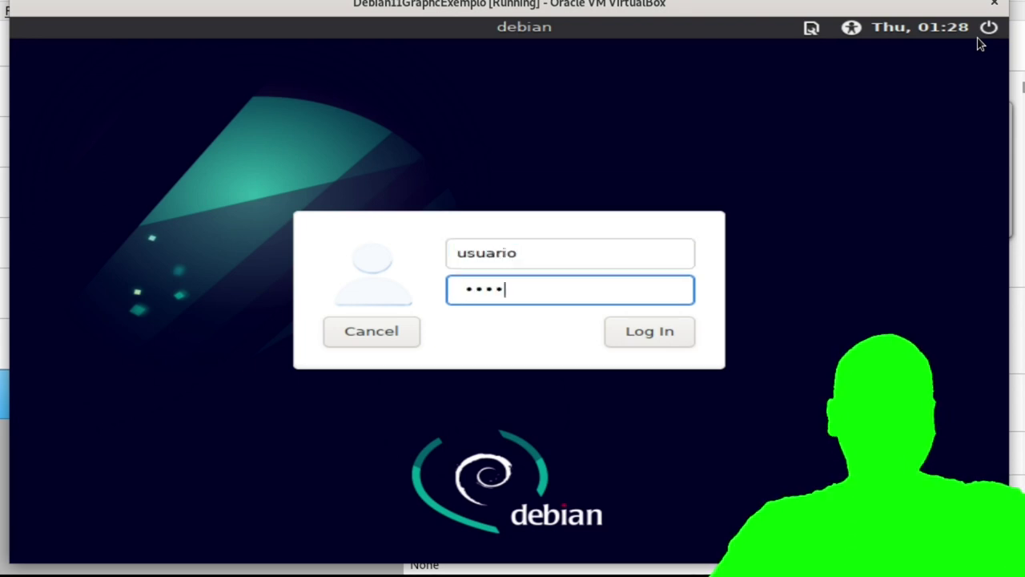
{"action": "key", "text": "Return"}
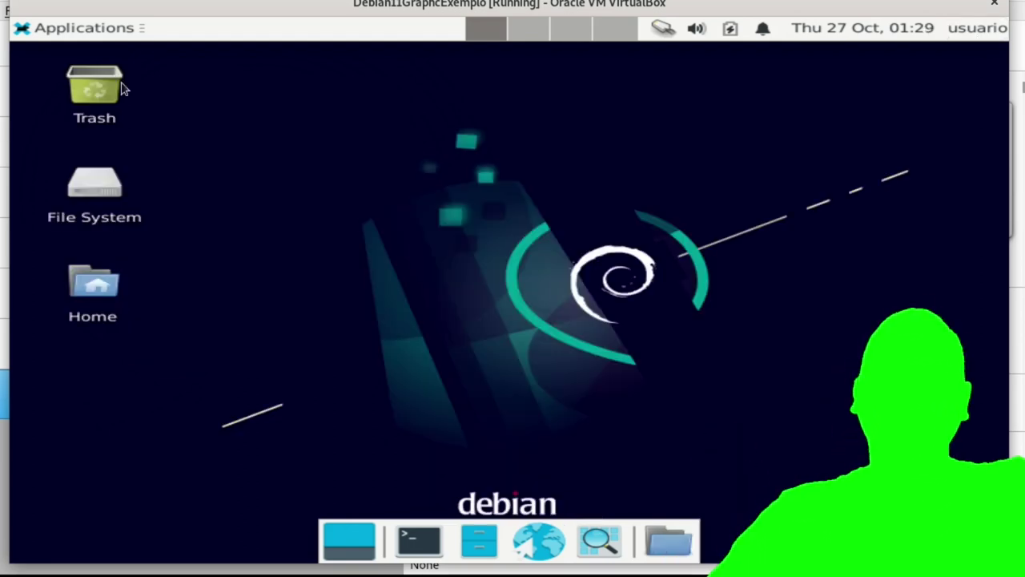
Choose Shut Down from the Xfce user menu and confirm it in the dialog.
{"action": "left_click", "coordinate": [113, 30]}
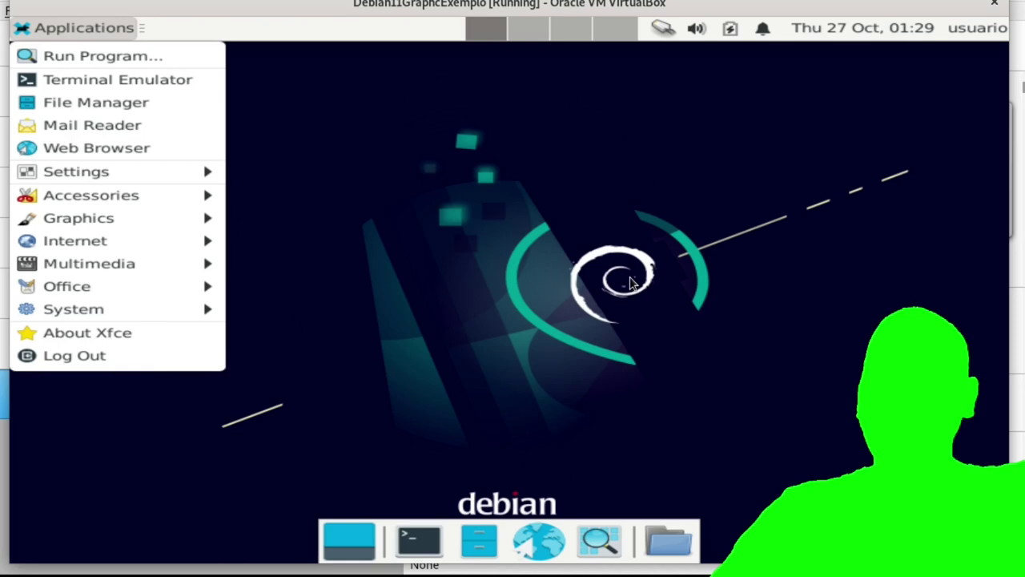
{"action": "left_click", "coordinate": [629, 280]}
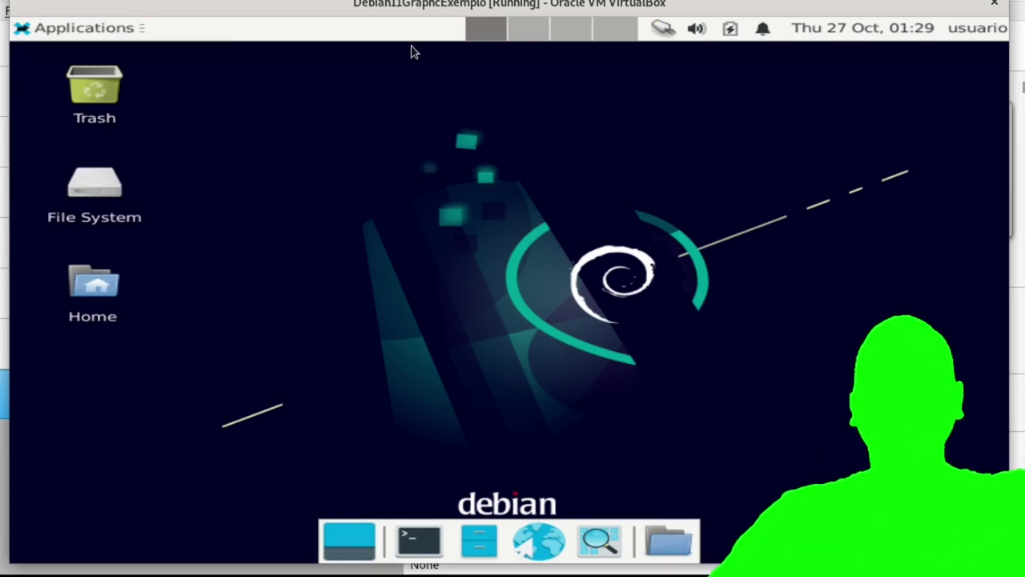
{"action": "left_click", "coordinate": [108, 33]}
{"action": "left_click", "coordinate": [982, 33]}
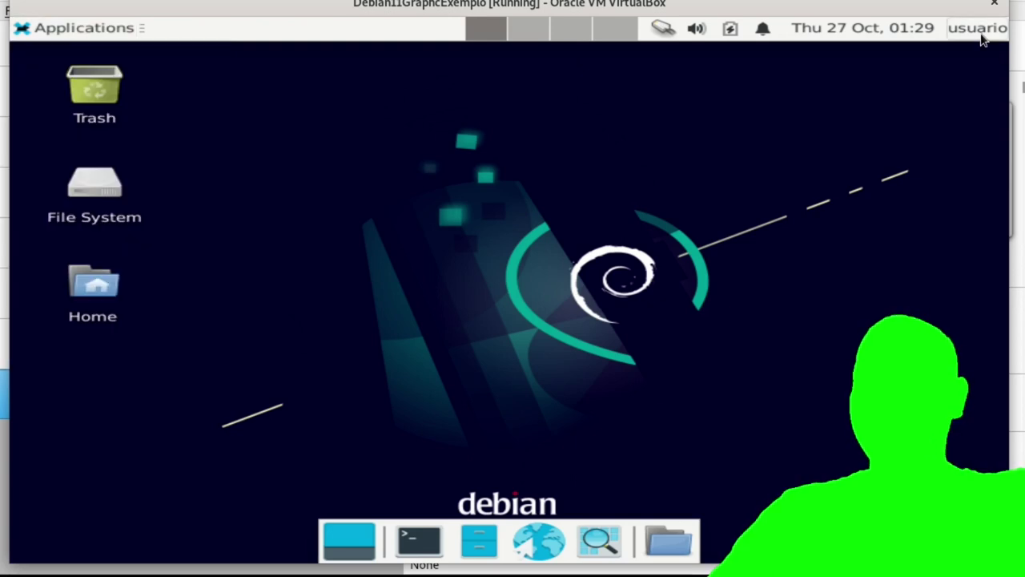
{"action": "left_click", "coordinate": [974, 29]}
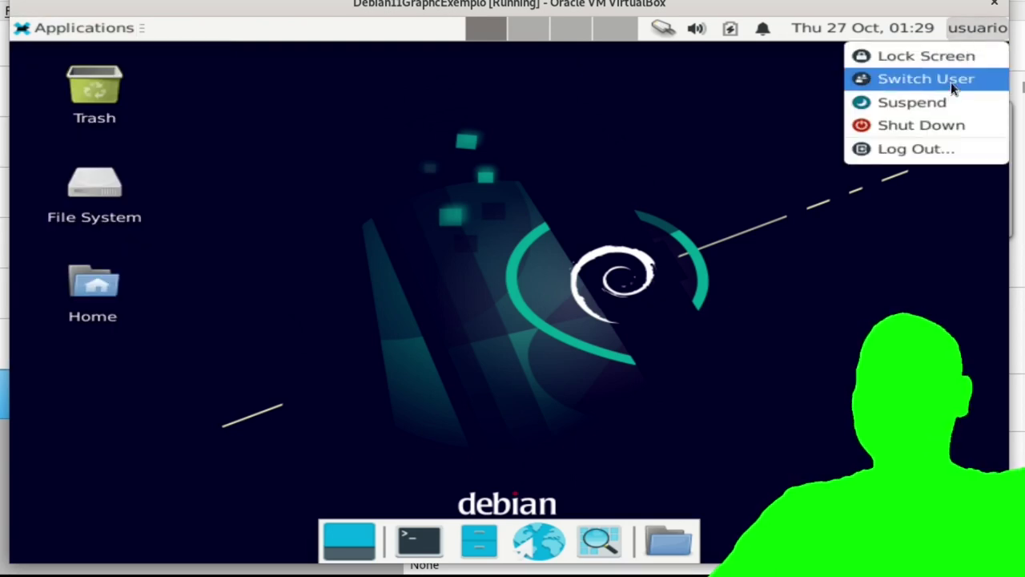
{"action": "left_click", "coordinate": [941, 127]}
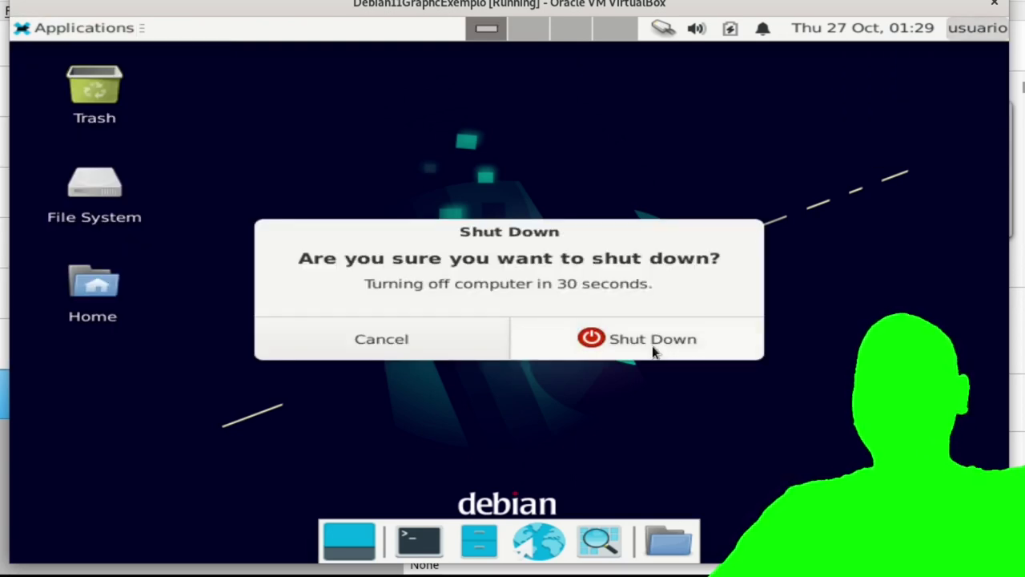
{"action": "left_click", "coordinate": [653, 352]}
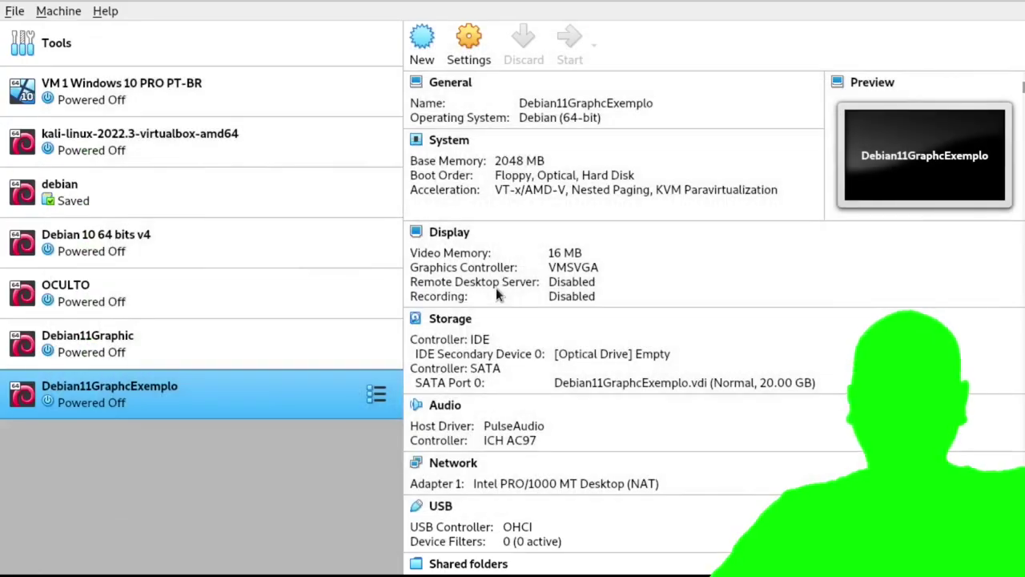
Start Debian11GraphcExemplo again and halt the GRUB countdown at the boot menu.
{"action": "left_click", "coordinate": [569, 40]}
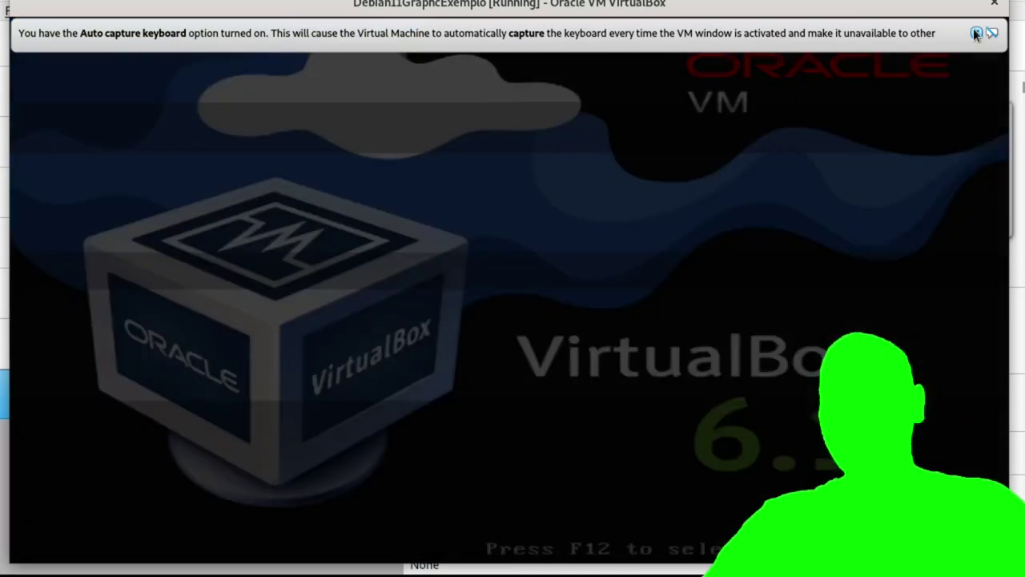
{"action": "left_click", "coordinate": [976, 33]}
{"action": "key", "text": "Down"}
{"action": "key", "text": "Up"}
{"action": "key", "text": "Down"}
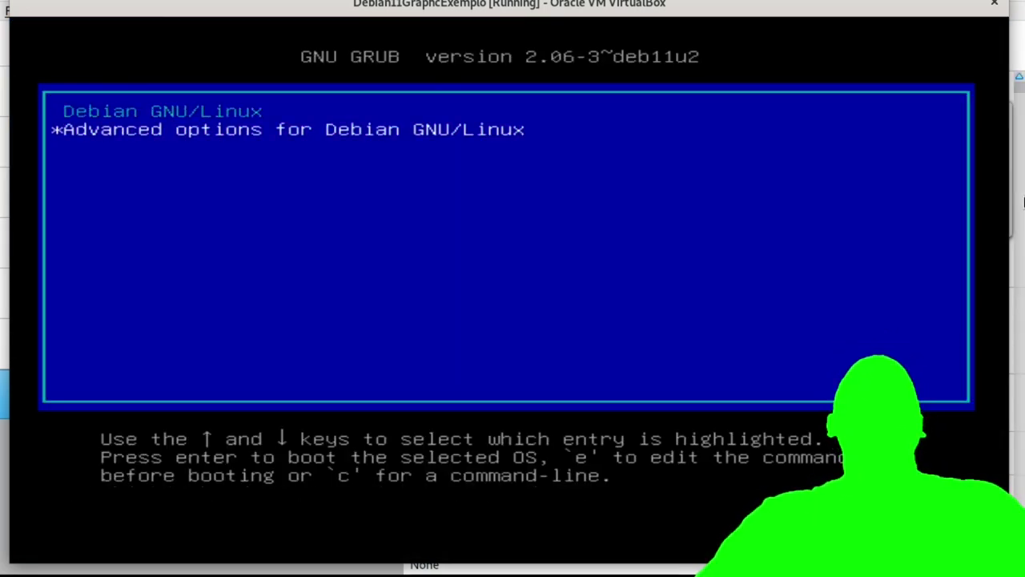
Highlight the 'Debian GNU/Linux' GRUB entry and open it for editing with e.
{"action": "key", "text": "Up"}
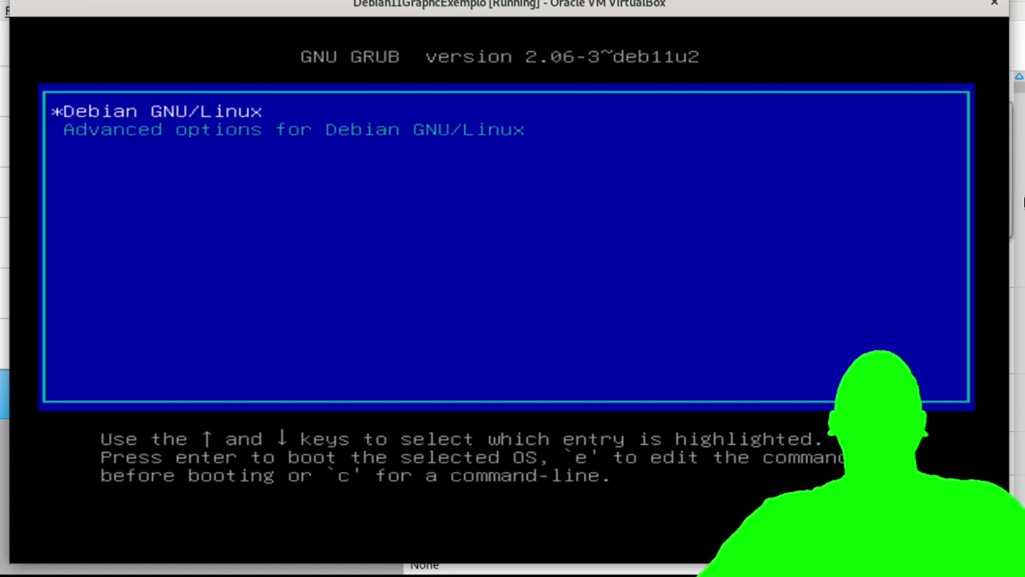
{"action": "key", "text": "Down"}
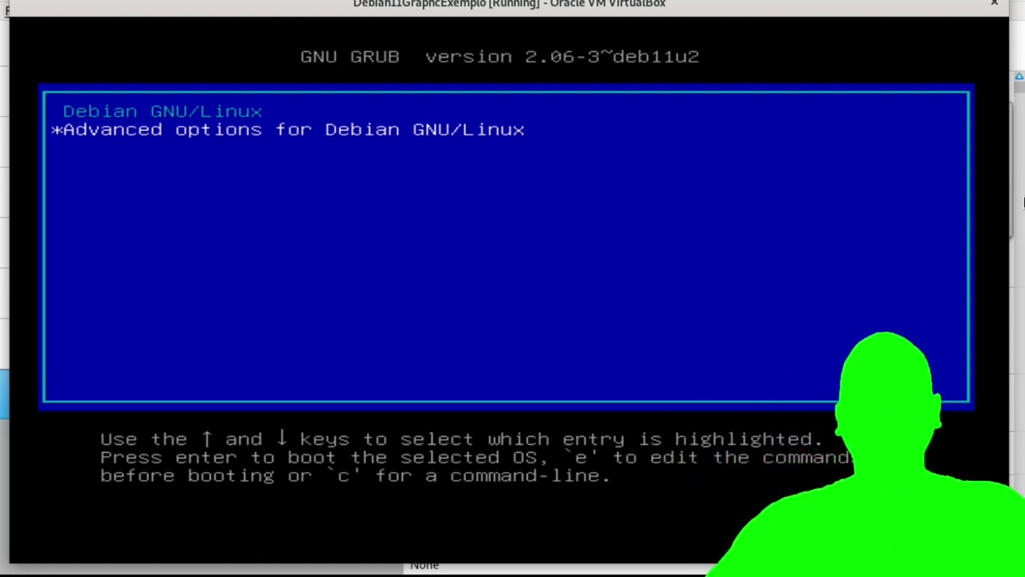
{"action": "key", "text": "Up"}
{"action": "key", "text": "Down"}
{"action": "key", "text": "Up"}
{"action": "key", "text": "Down"}
{"action": "key", "text": "Up"}
{"action": "key", "text": "Down"}
{"action": "key", "text": "Up"}
{"action": "key", "text": "Down"}
{"action": "key", "text": "Up"}
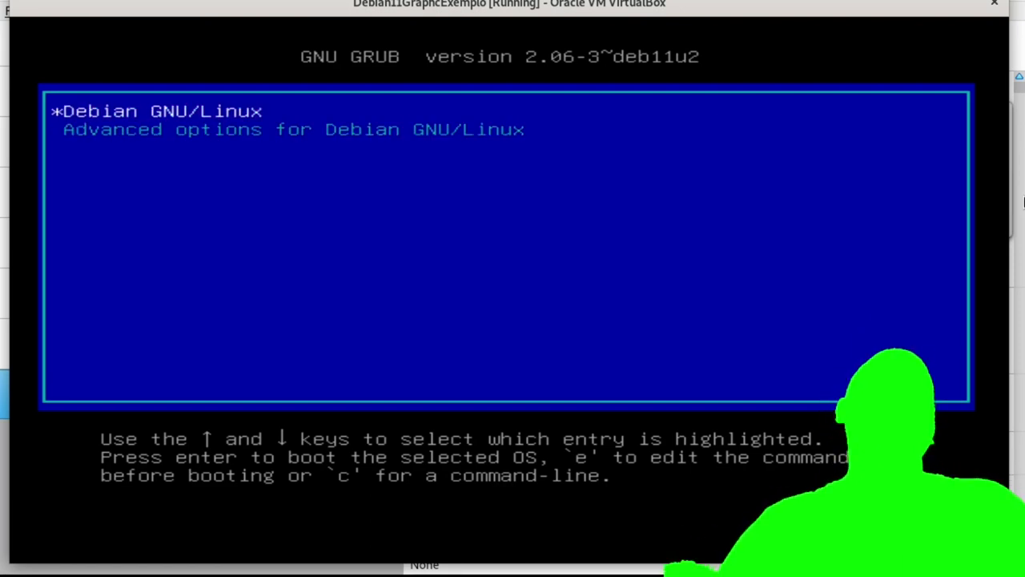
{"action": "key", "text": "Down"}
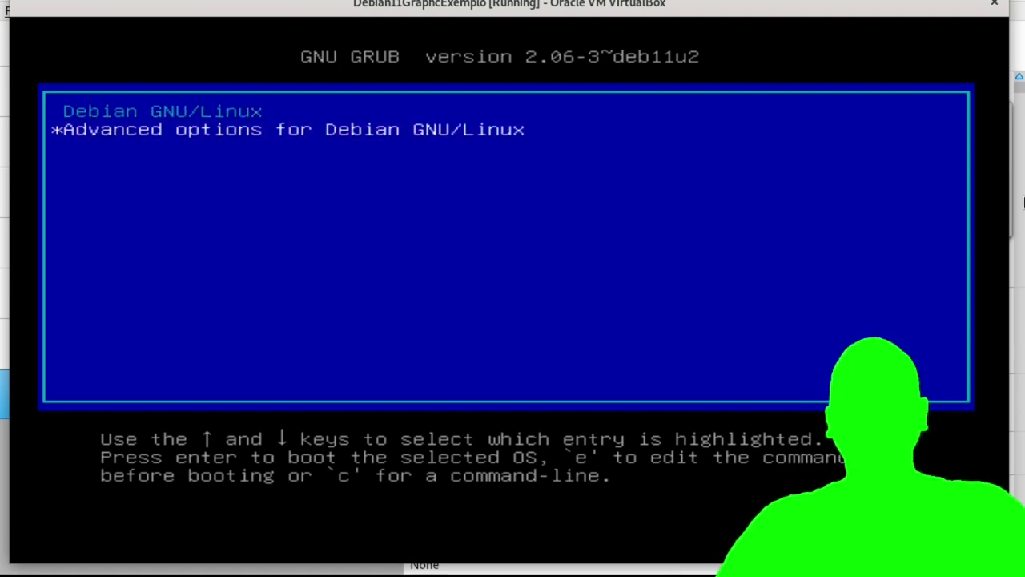
{"action": "key", "text": "Up"}
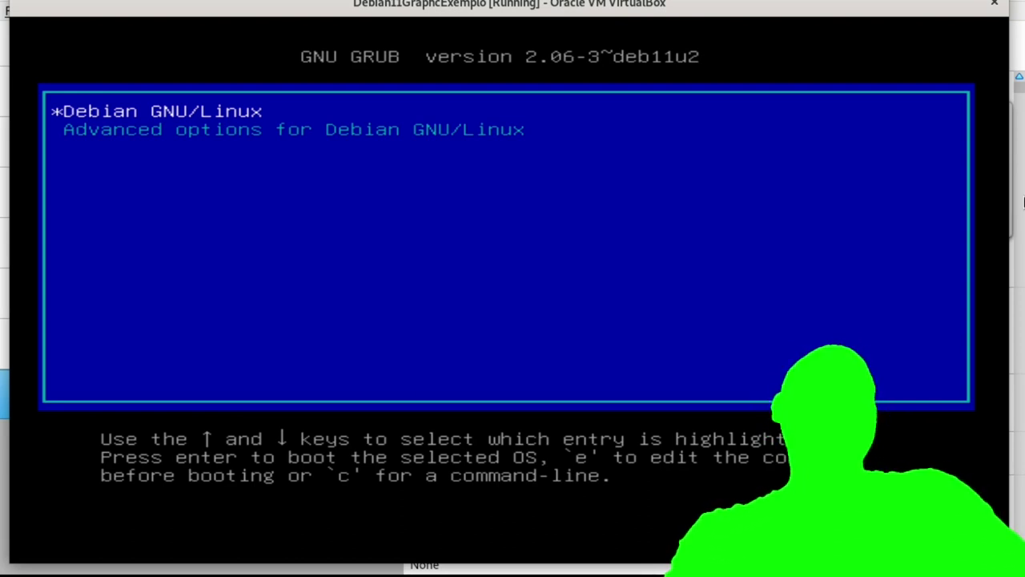
{"action": "key", "text": "e"}
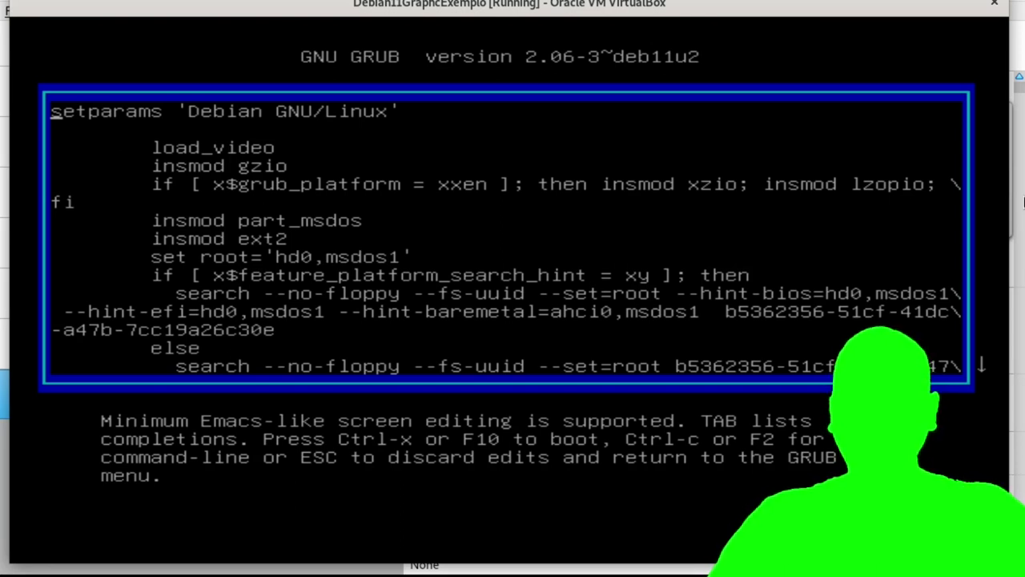
Move the cursor to the 'linux /vmlinuz-5.10.0-19-amd64' line and along to its root path.
{"action": "key", "text": "Down"}
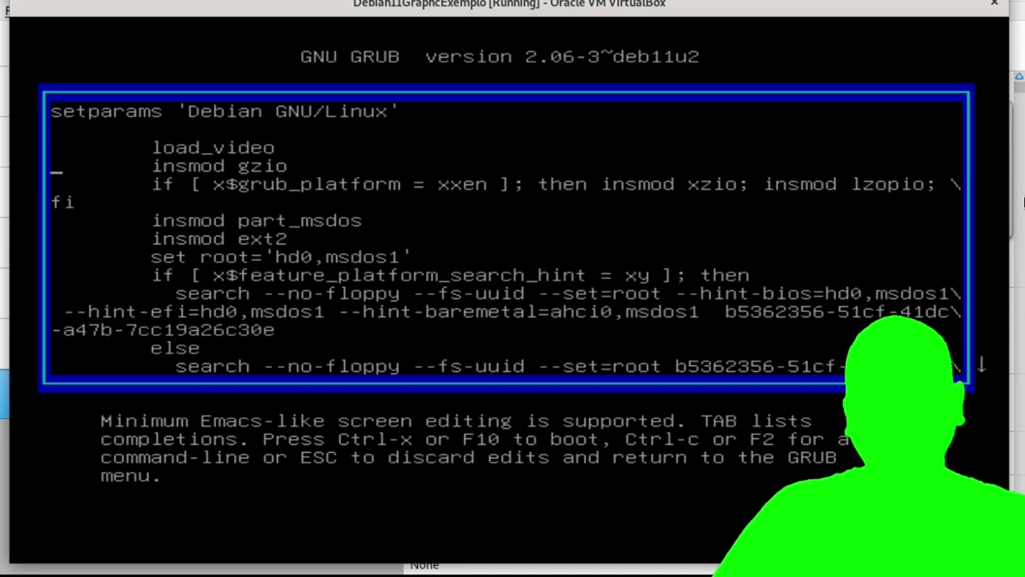
{"action": "key", "text": "Down"}
{"action": "key", "text": "Down"}
{"action": "key", "text": "Down"}
{"action": "key", "text": "Down"}
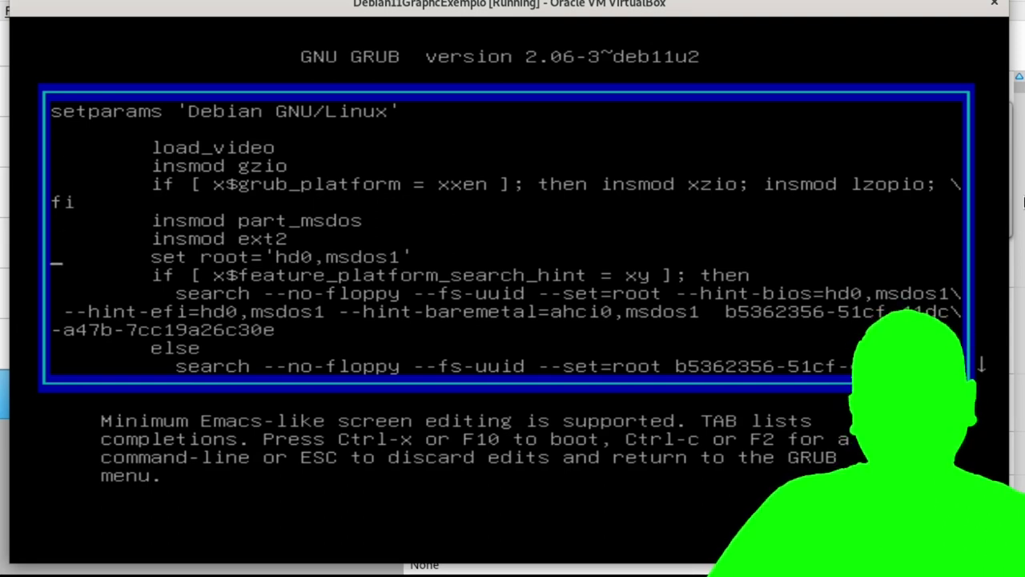
{"action": "key", "text": "Down"}
{"action": "key", "text": "Down"}
{"action": "key", "text": "Down"}
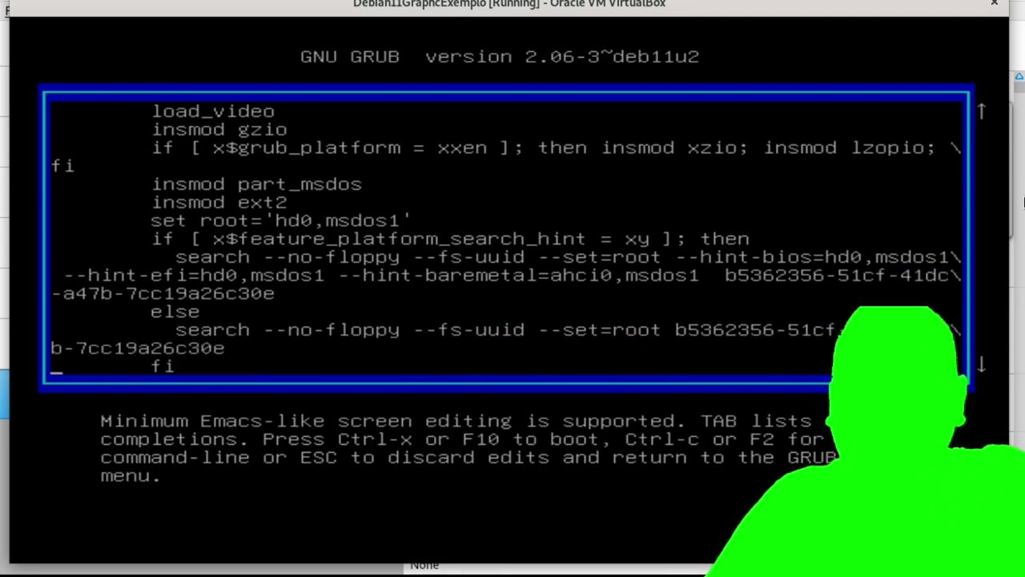
{"action": "key", "text": "Down"}
{"action": "key", "text": "Down"}
{"action": "key", "text": "Down"}
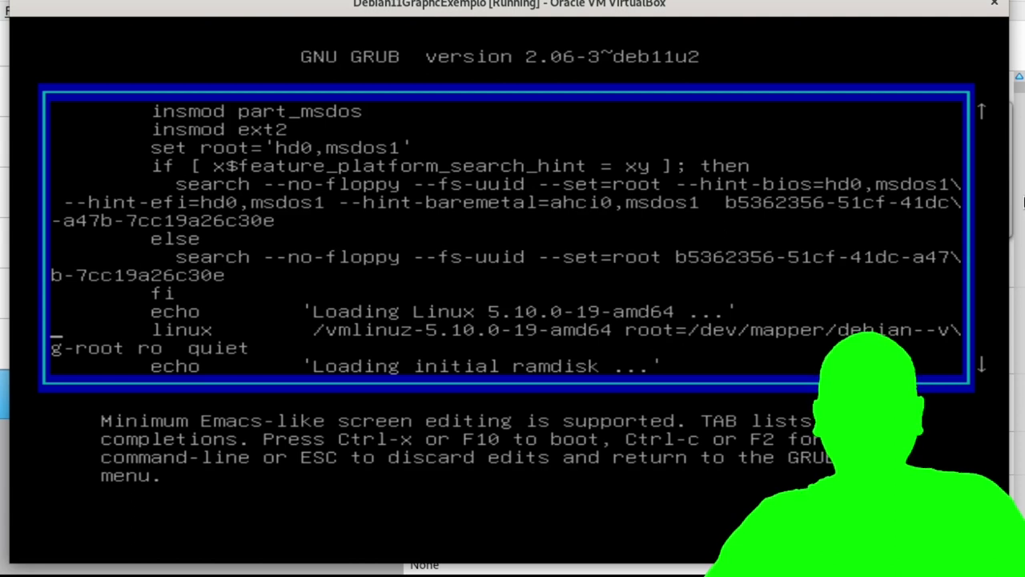
{"action": "key", "text": "Right"}
{"action": "key", "text": "Right"}
{"action": "key", "text": "Right"}
{"action": "key", "text": "Right"}
{"action": "key", "text": "Right"}
{"action": "key", "text": "Right"}
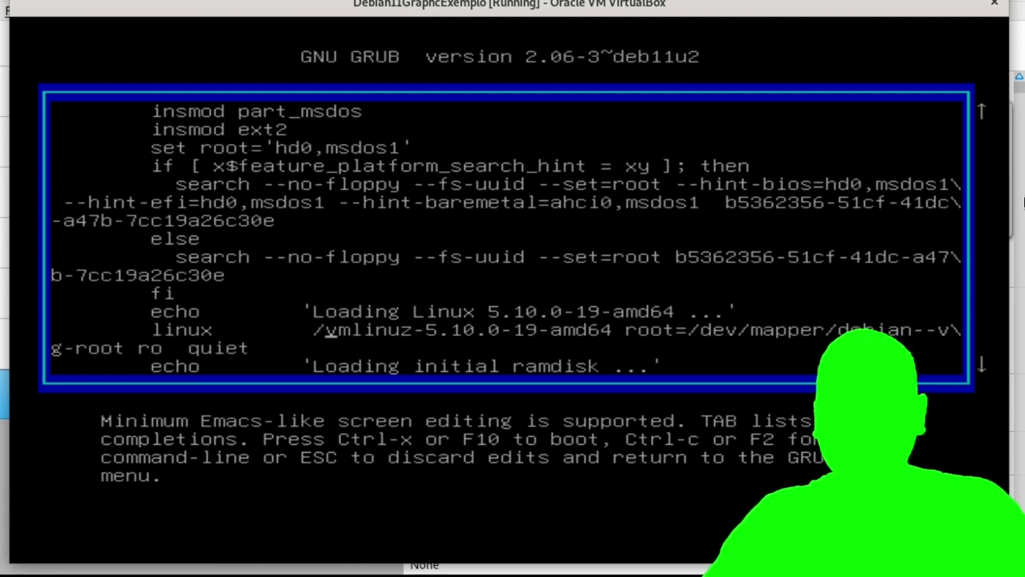
{"action": "key", "text": "Right"}
{"action": "key", "text": "Right"}
{"action": "key", "text": "Right"}
{"action": "key", "text": "Right"}
{"action": "key", "text": "Right"}
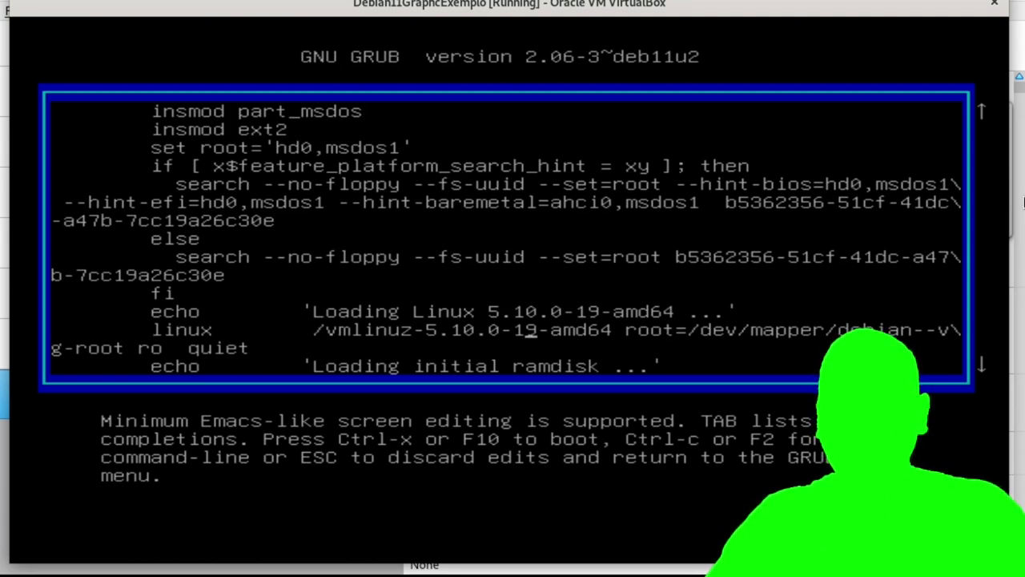
{"action": "key", "text": "Right"}
{"action": "key", "text": "Right"}
{"action": "key", "text": "Right"}
{"action": "key", "text": "Right"}
{"action": "key", "text": "Right"}
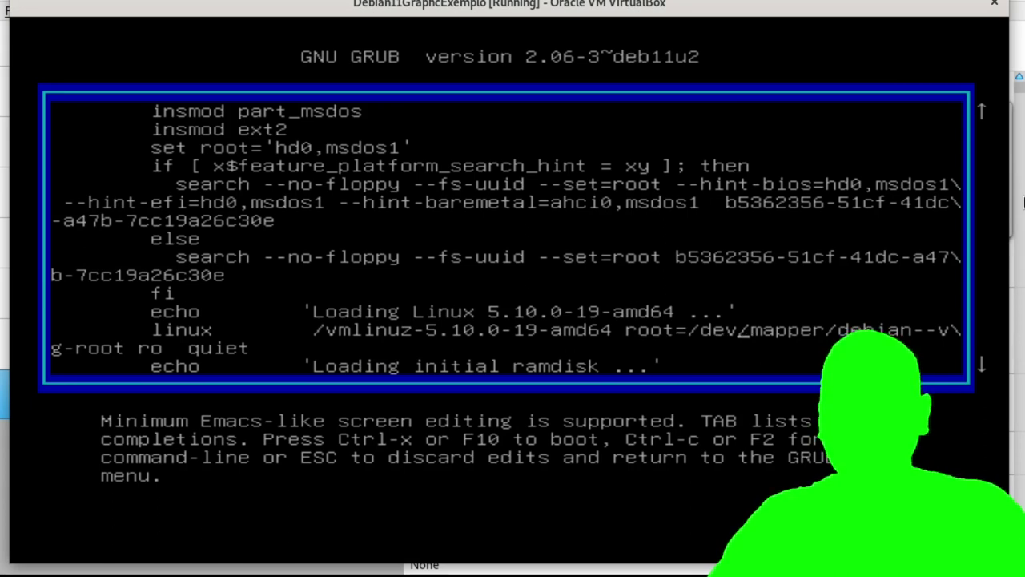